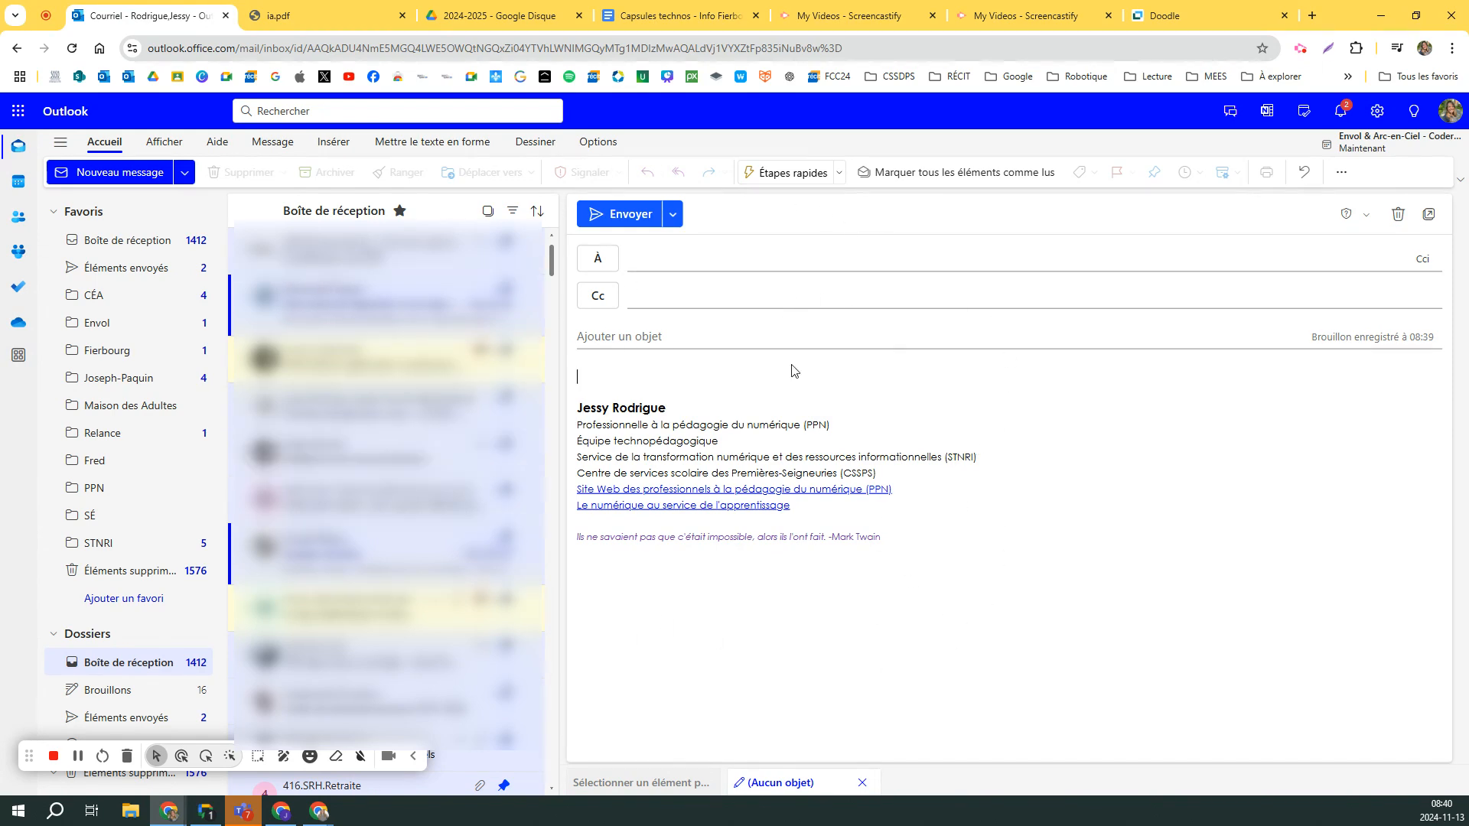
Step: Start a scheduling poll in the new message and add one suggested contact as To recipient and another as Cc recipient
click(332, 145)
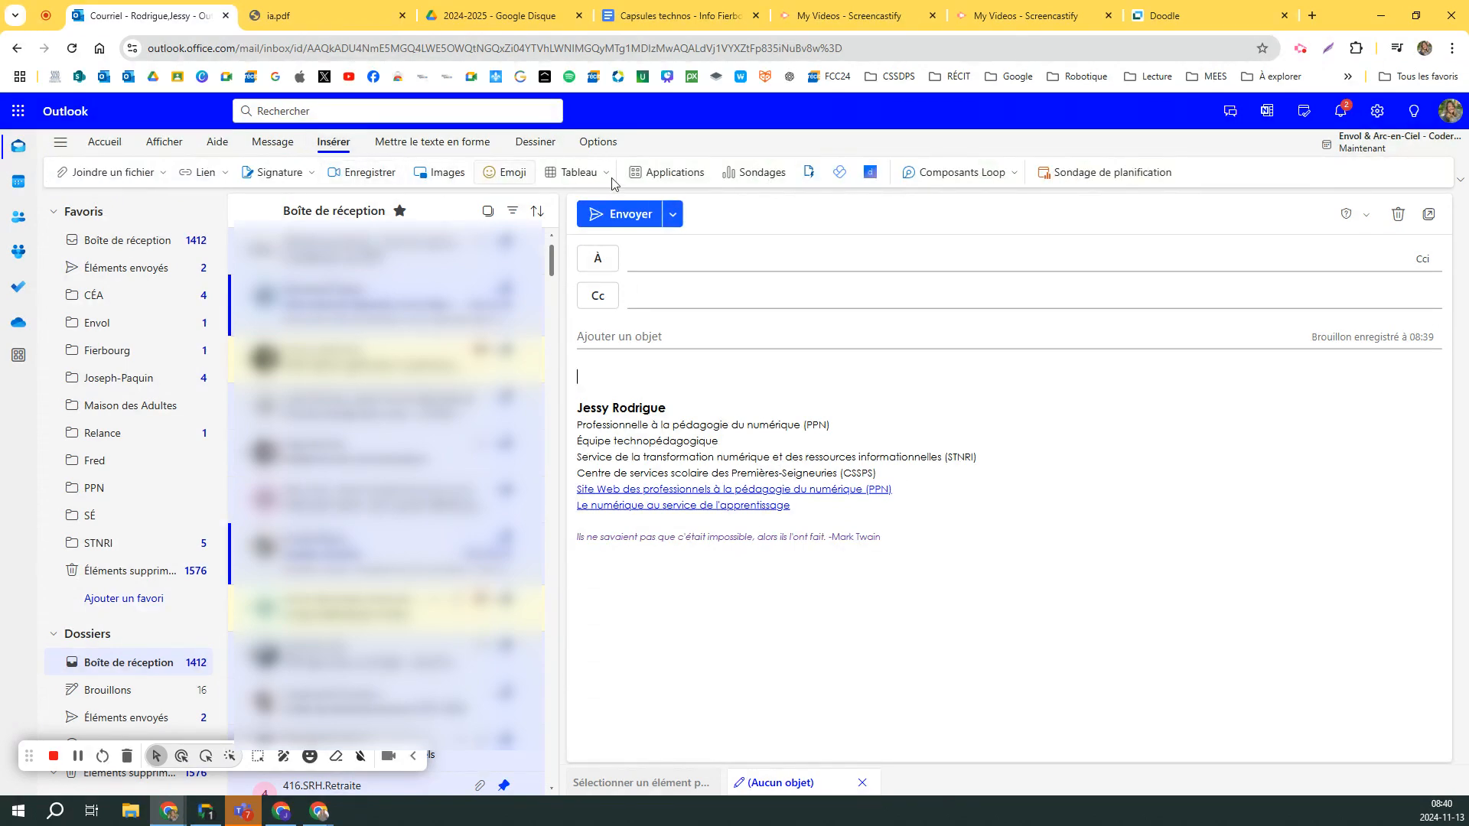
click(1104, 179)
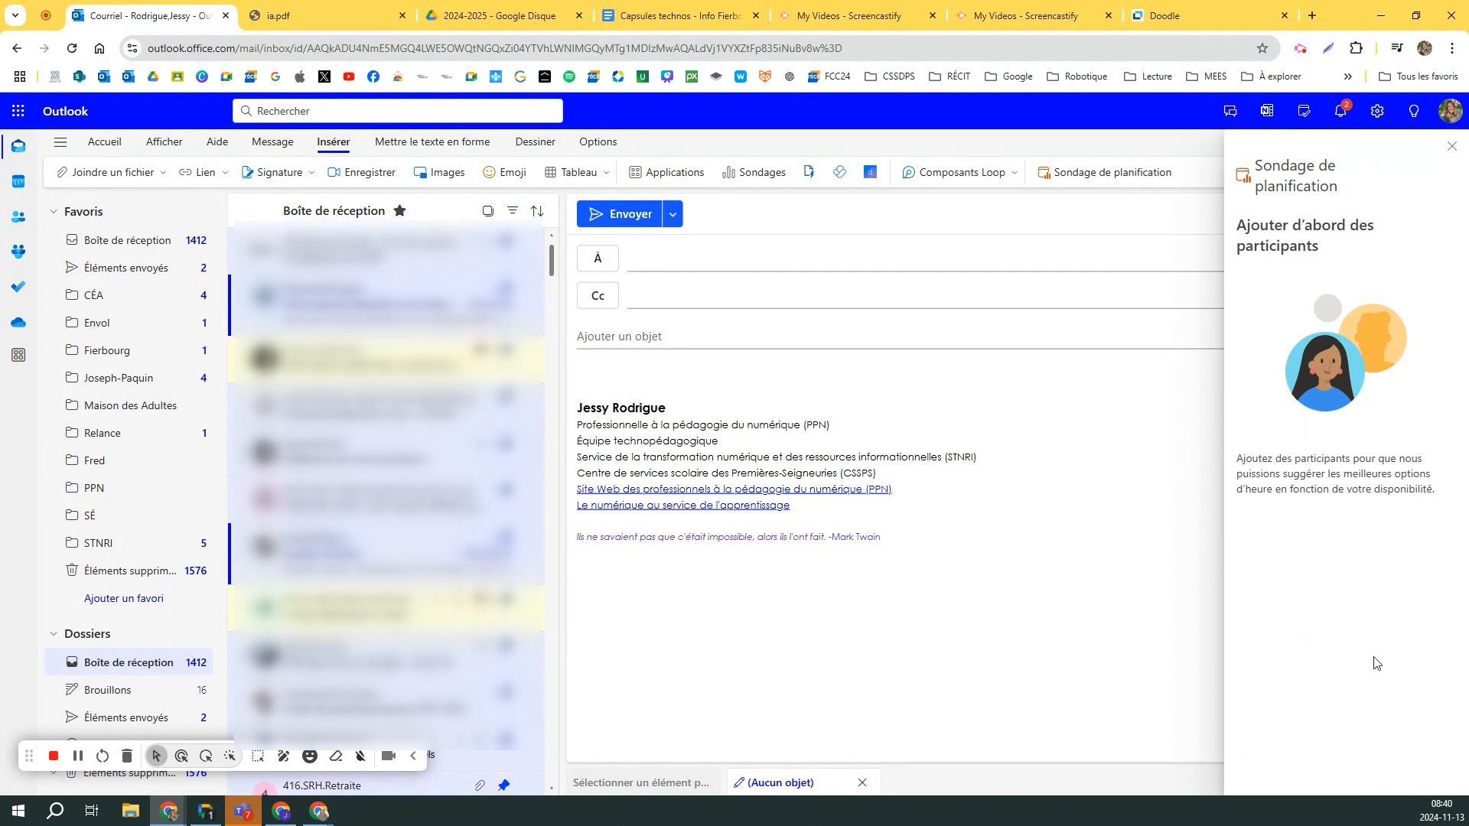
click(672, 257)
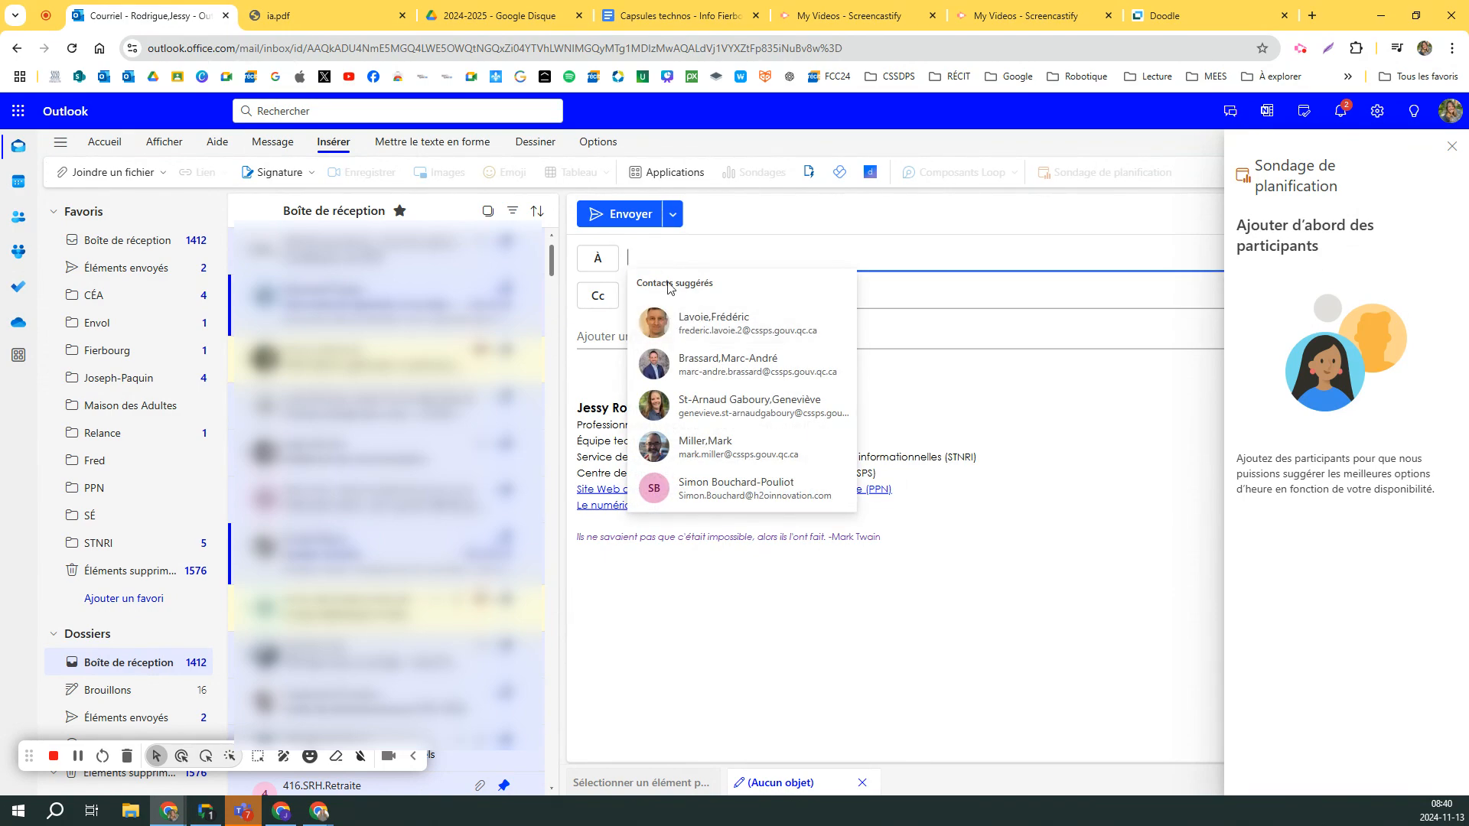
click(750, 405)
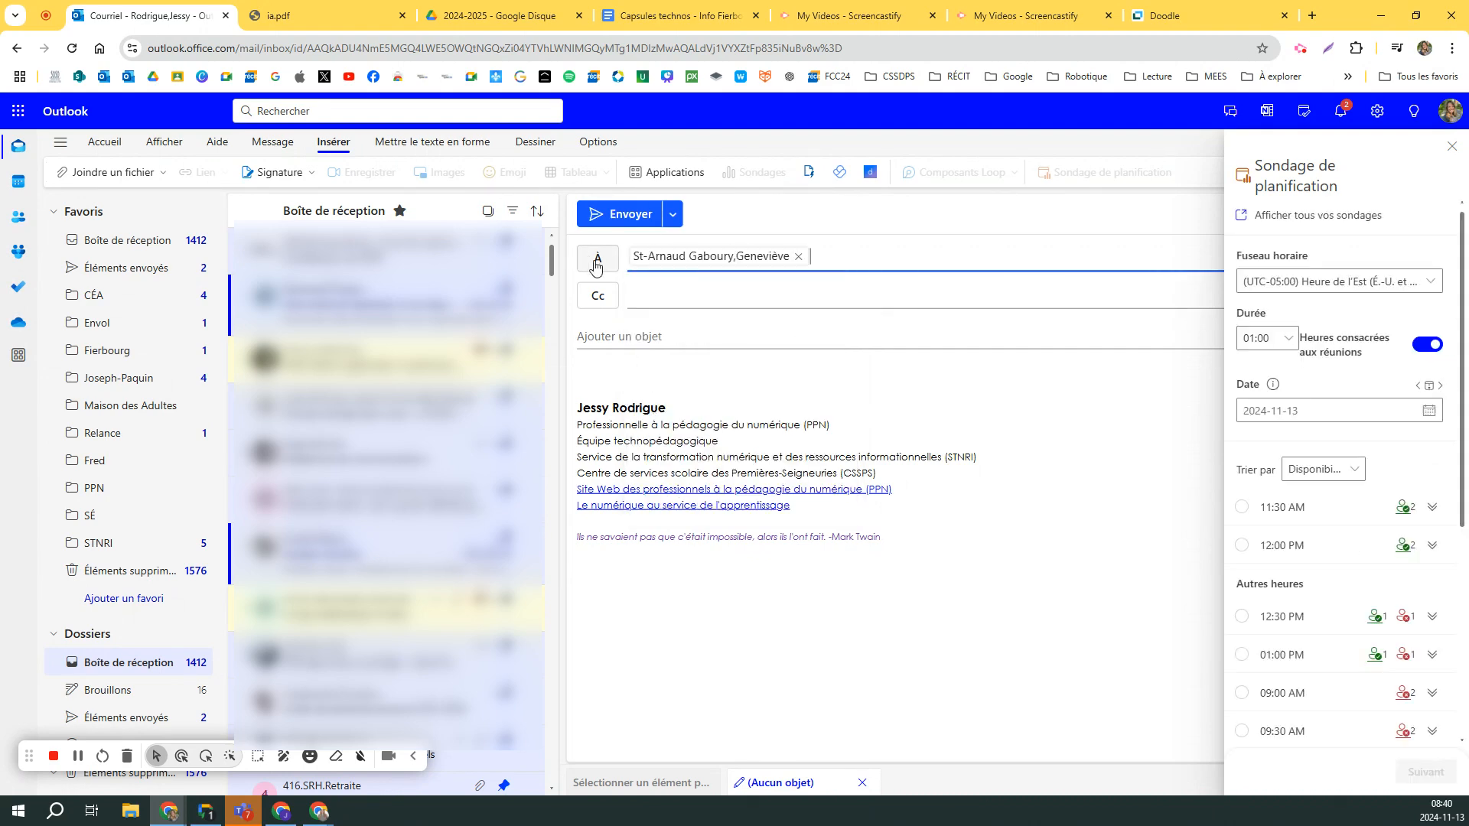
click(661, 299)
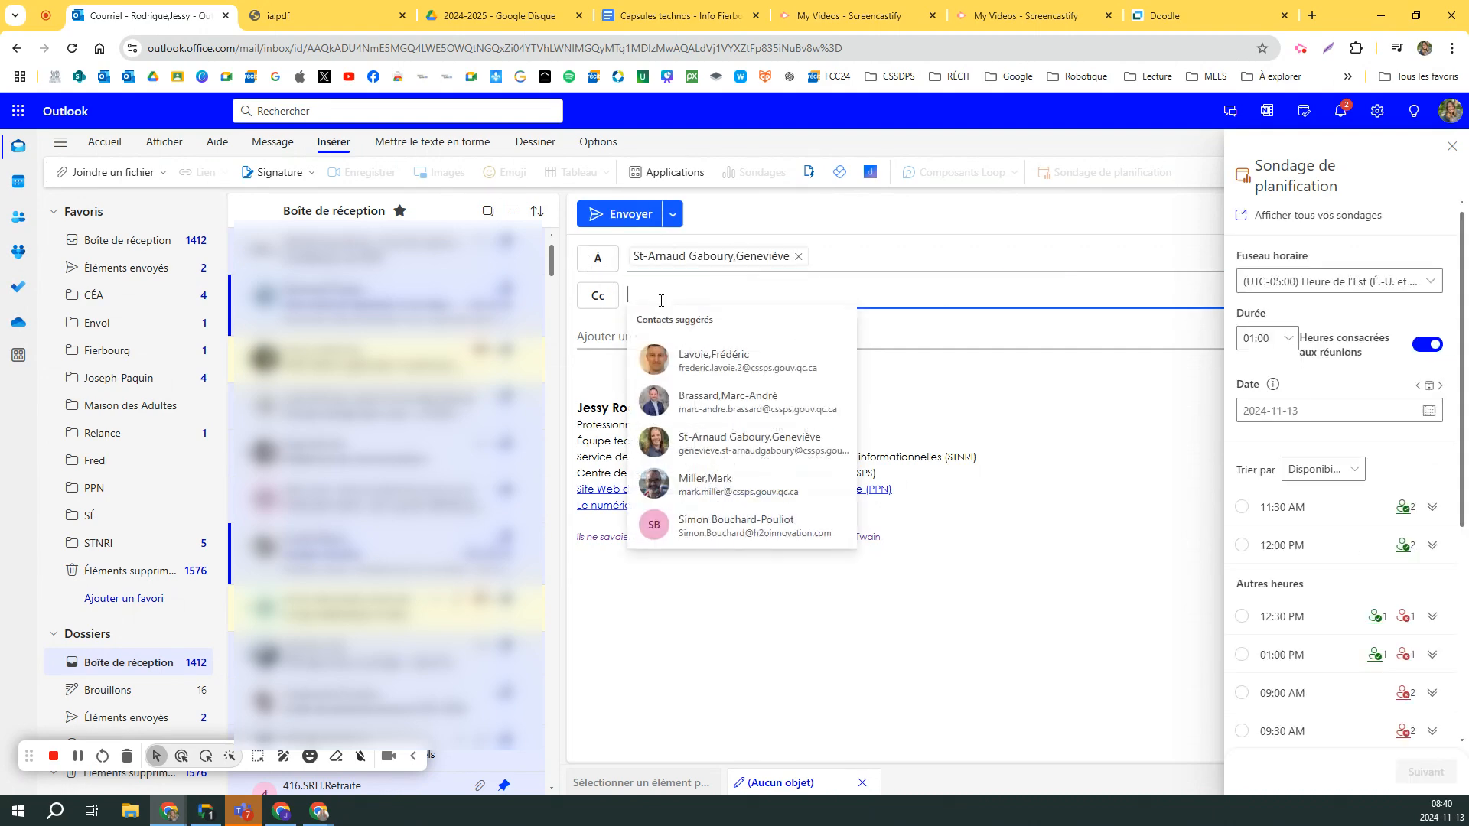
click(688, 483)
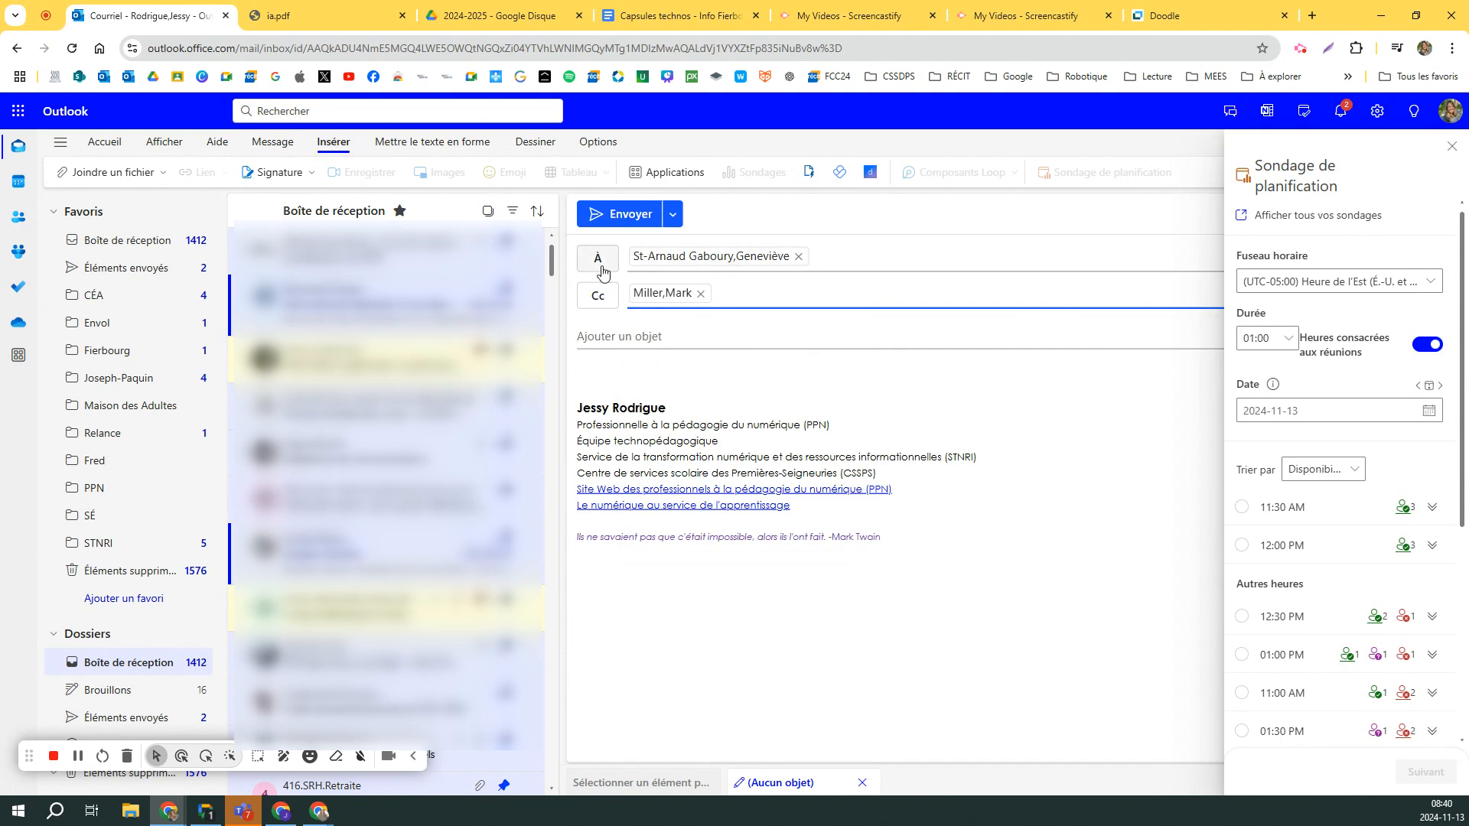
click(757, 260)
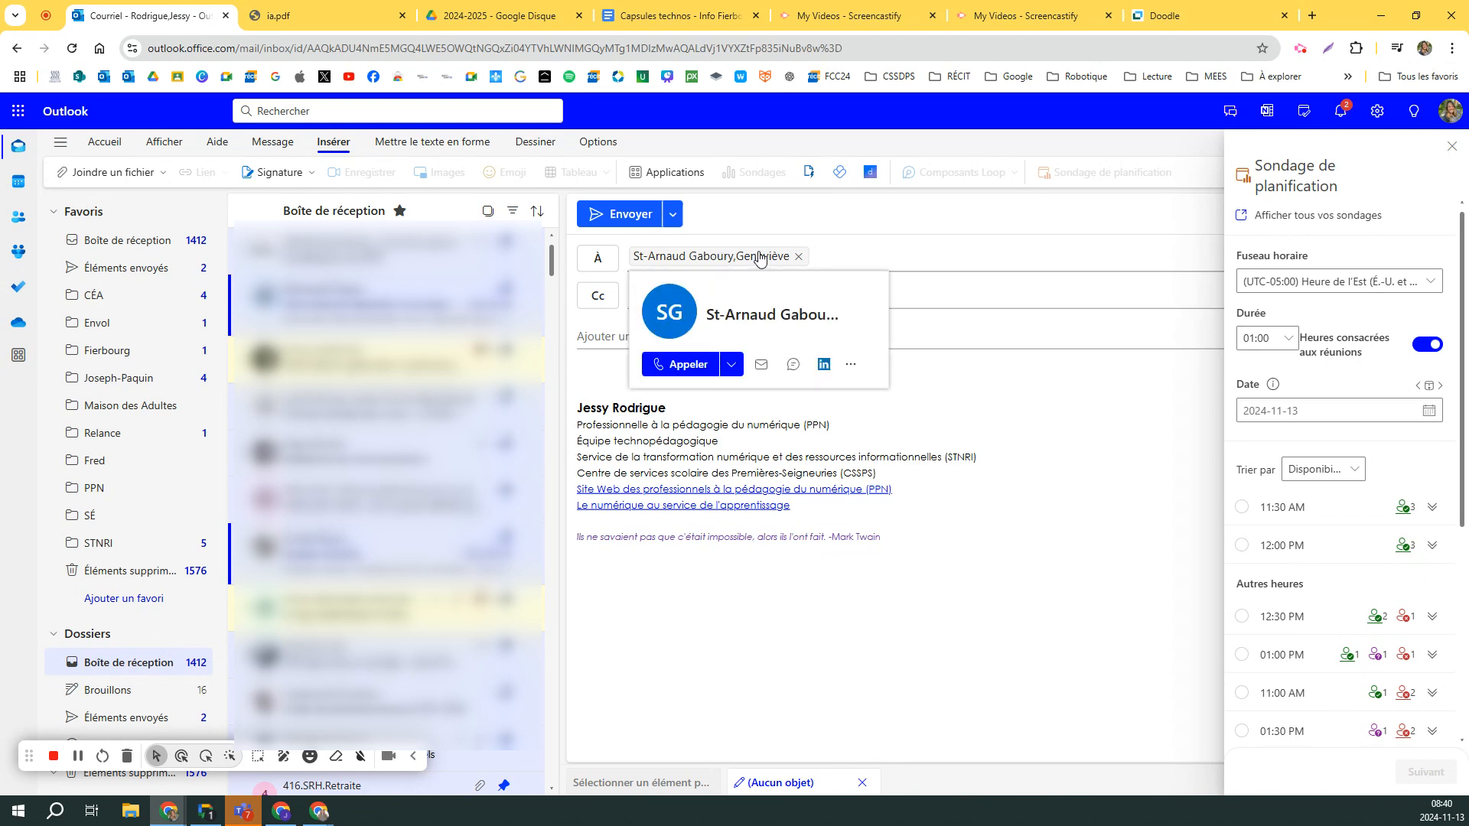
click(961, 299)
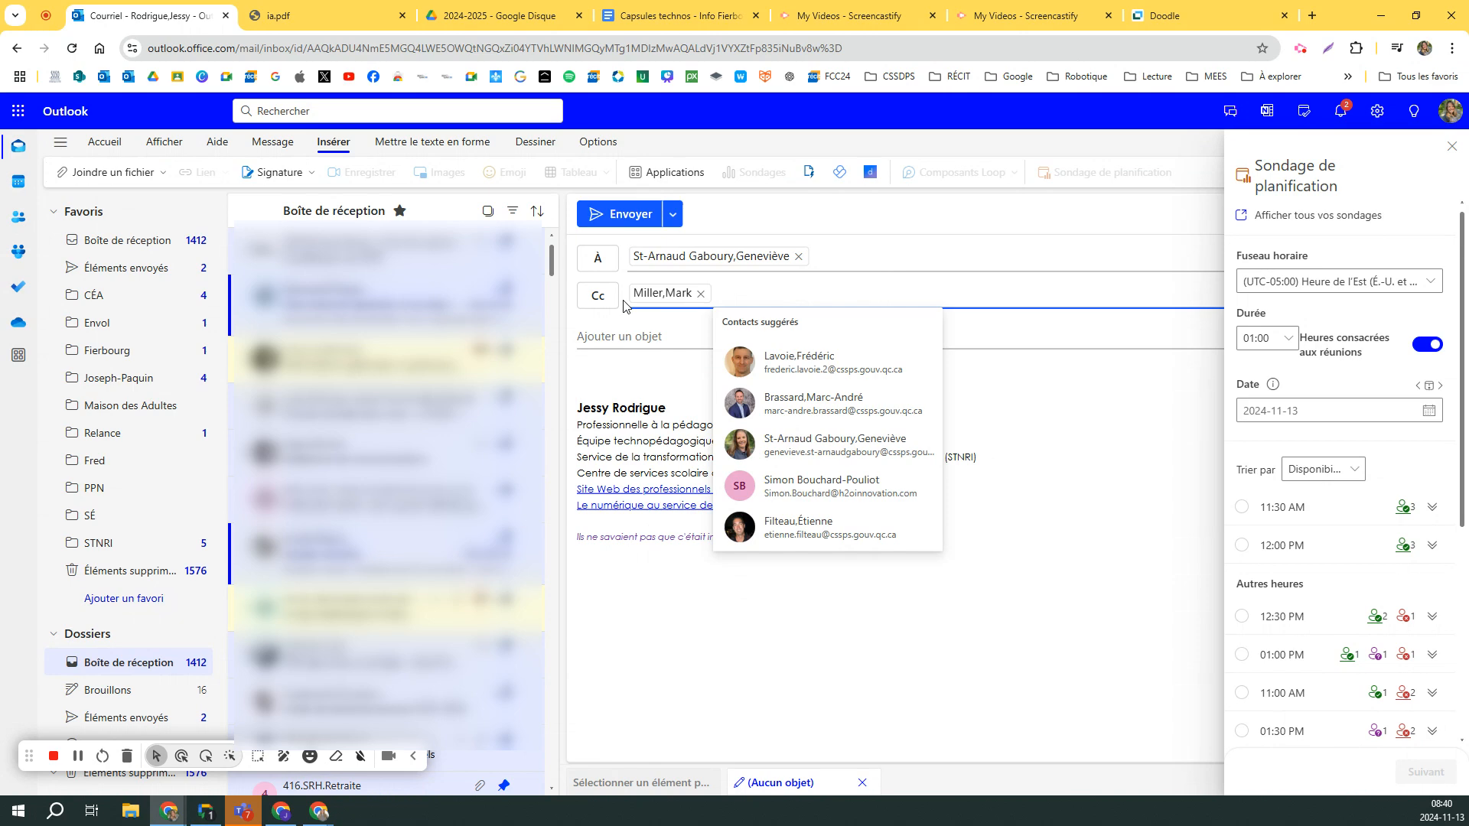
click(684, 306)
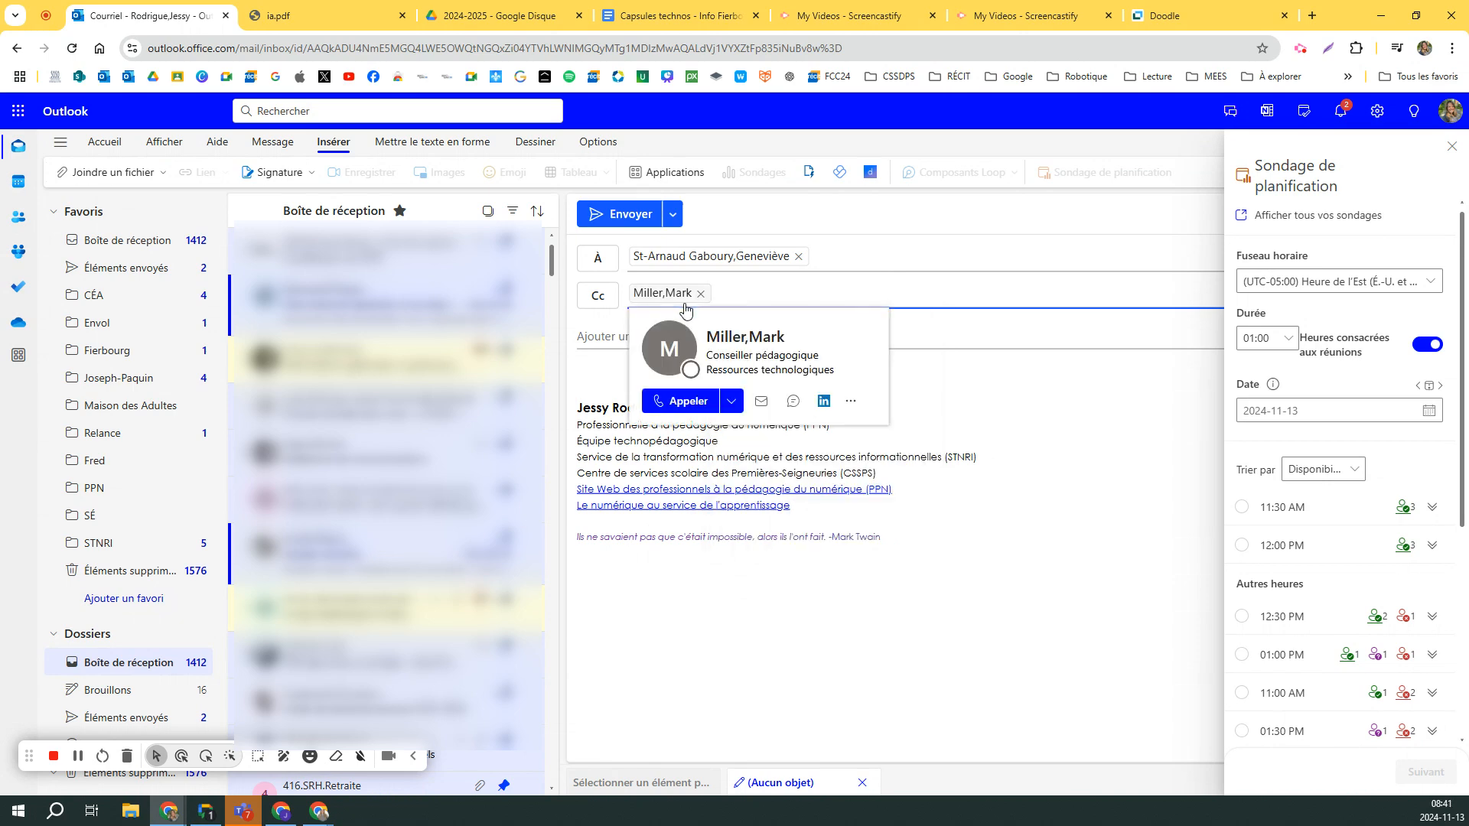
click(738, 292)
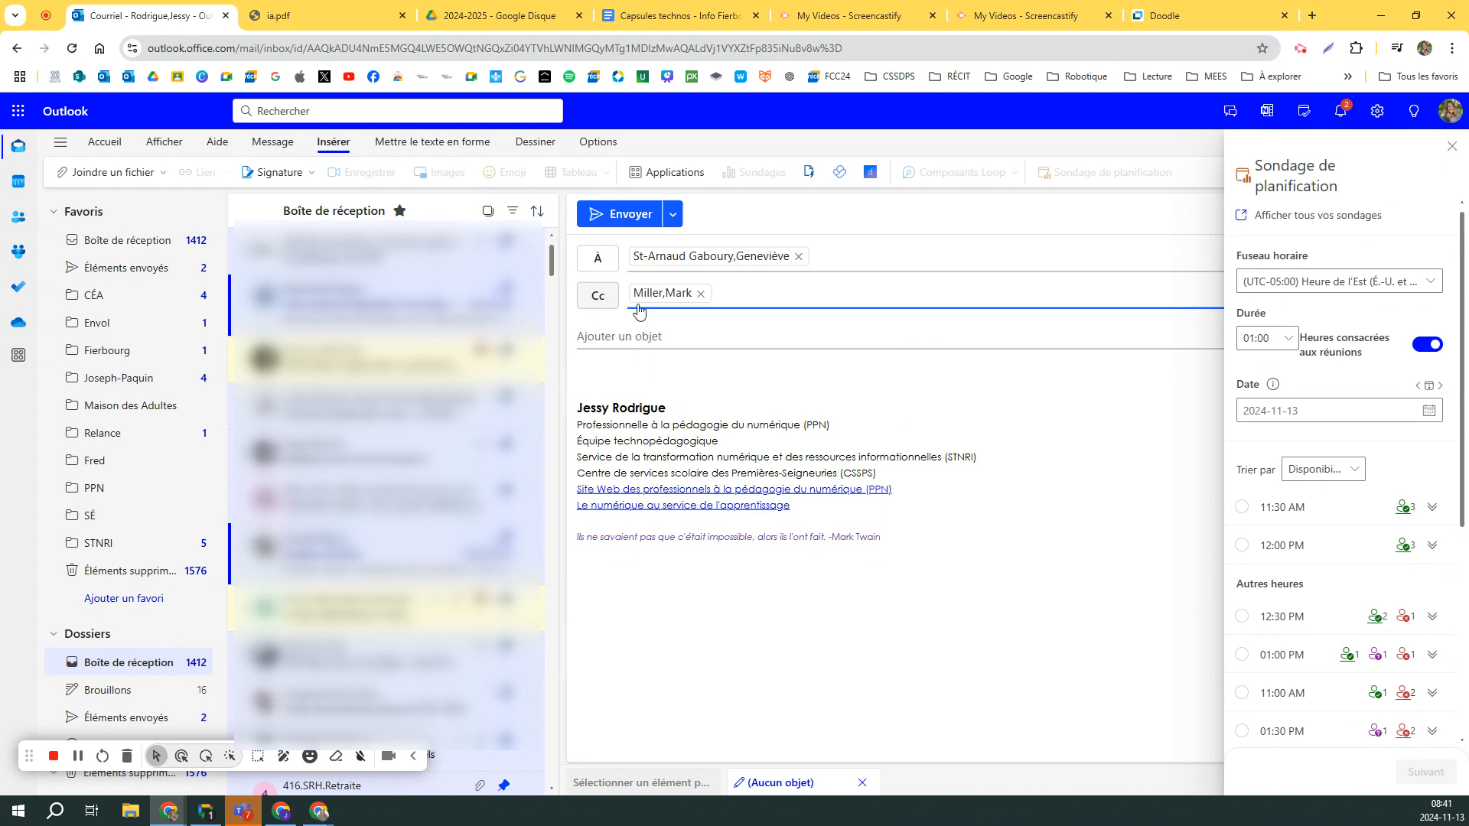
Step: Set the poll's meeting duration to 00:30 and review the time slots offered for the current date
click(1280, 346)
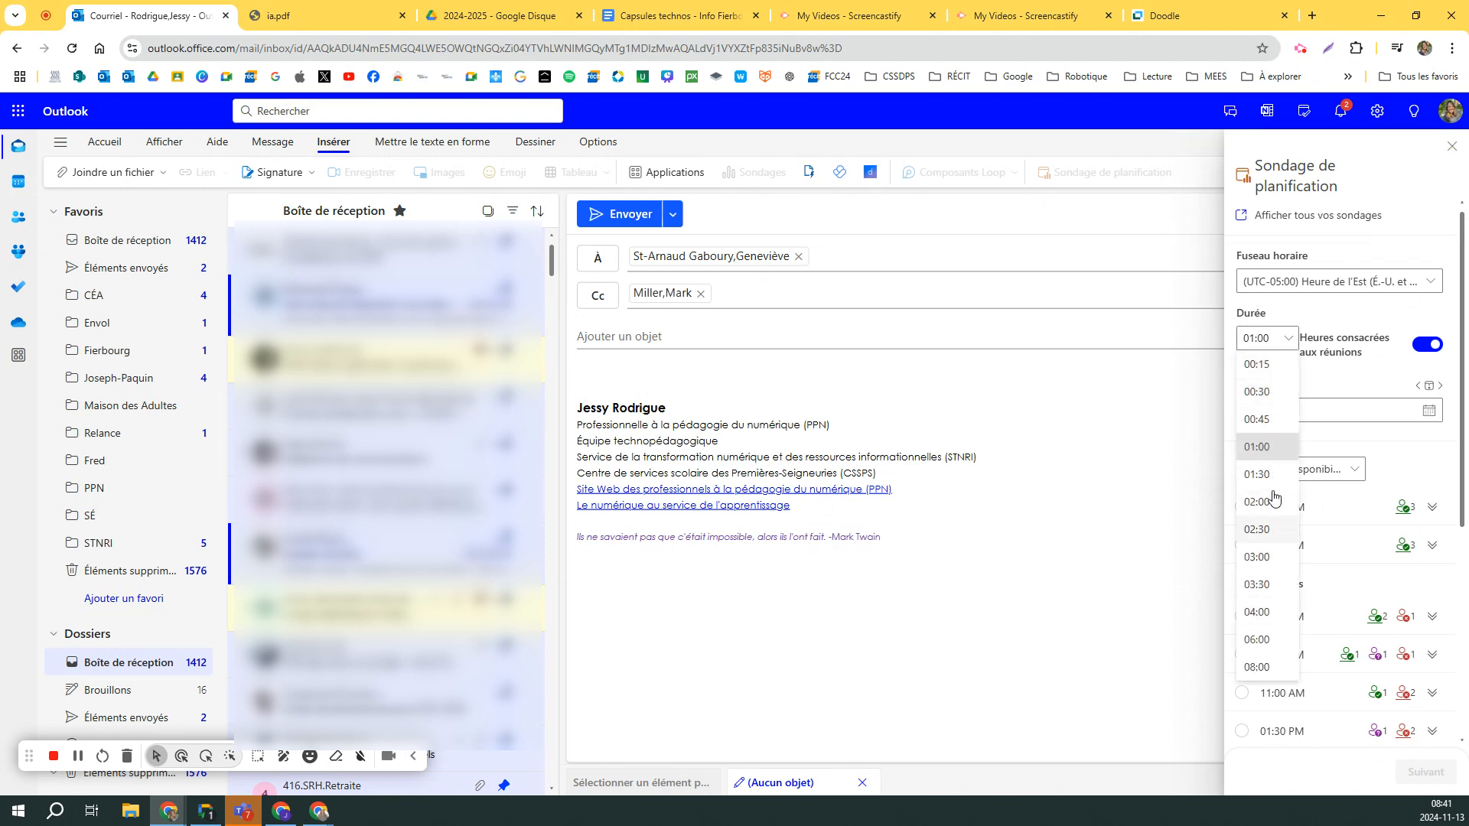
click(1274, 410)
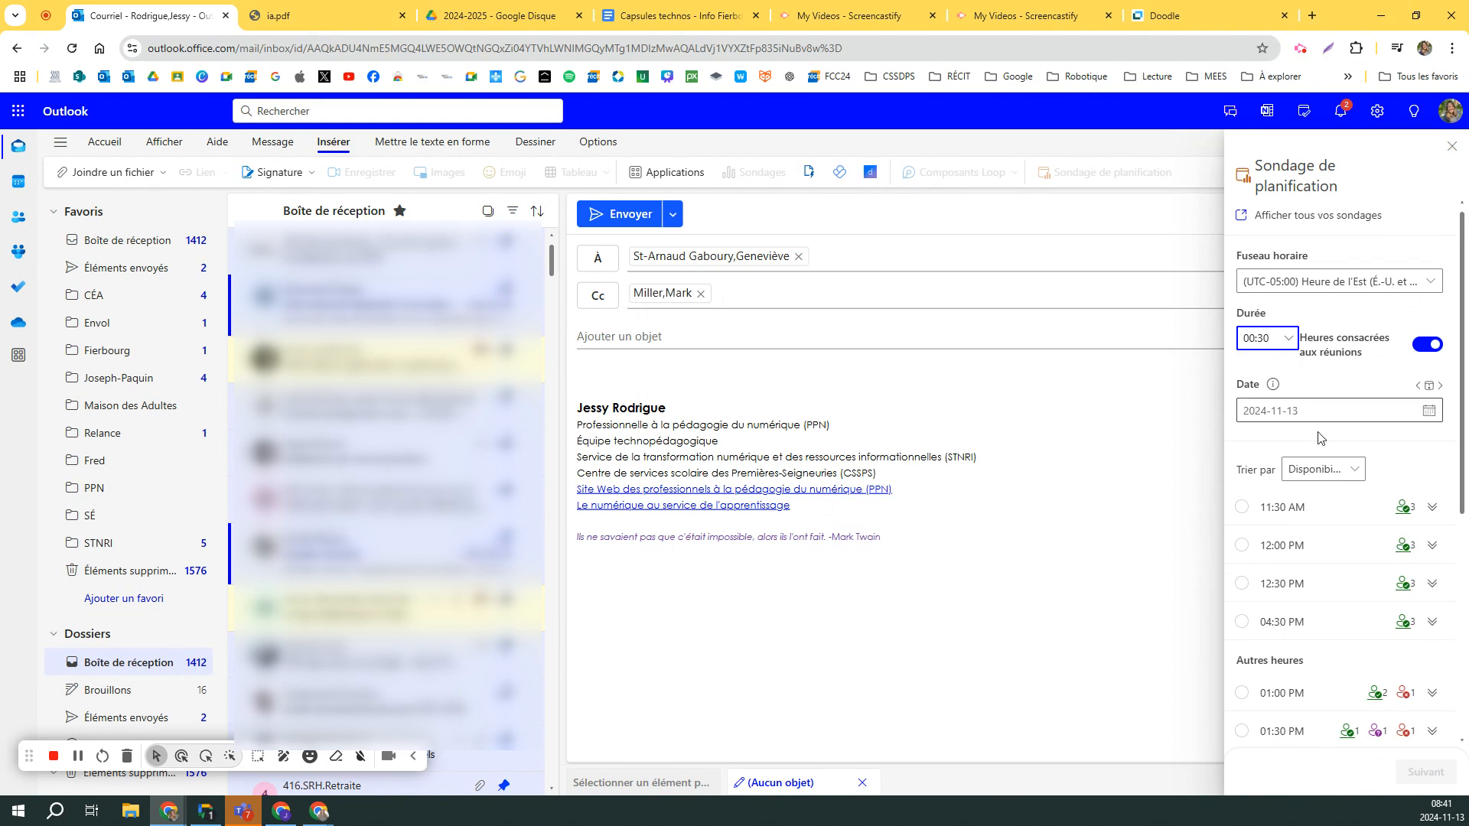
scroll(1381, 447, down, 4)
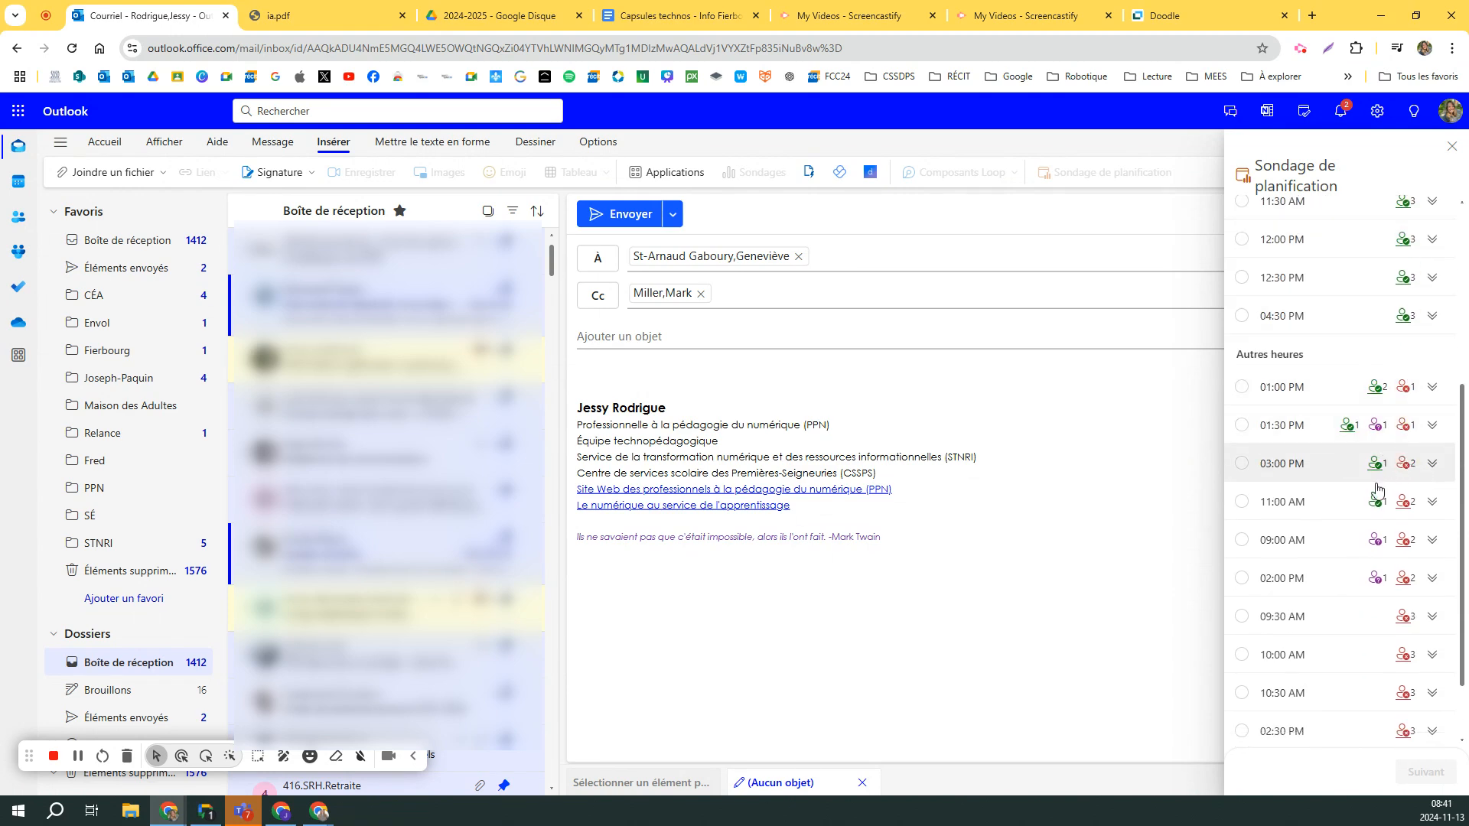
scroll(1369, 536, up, 4)
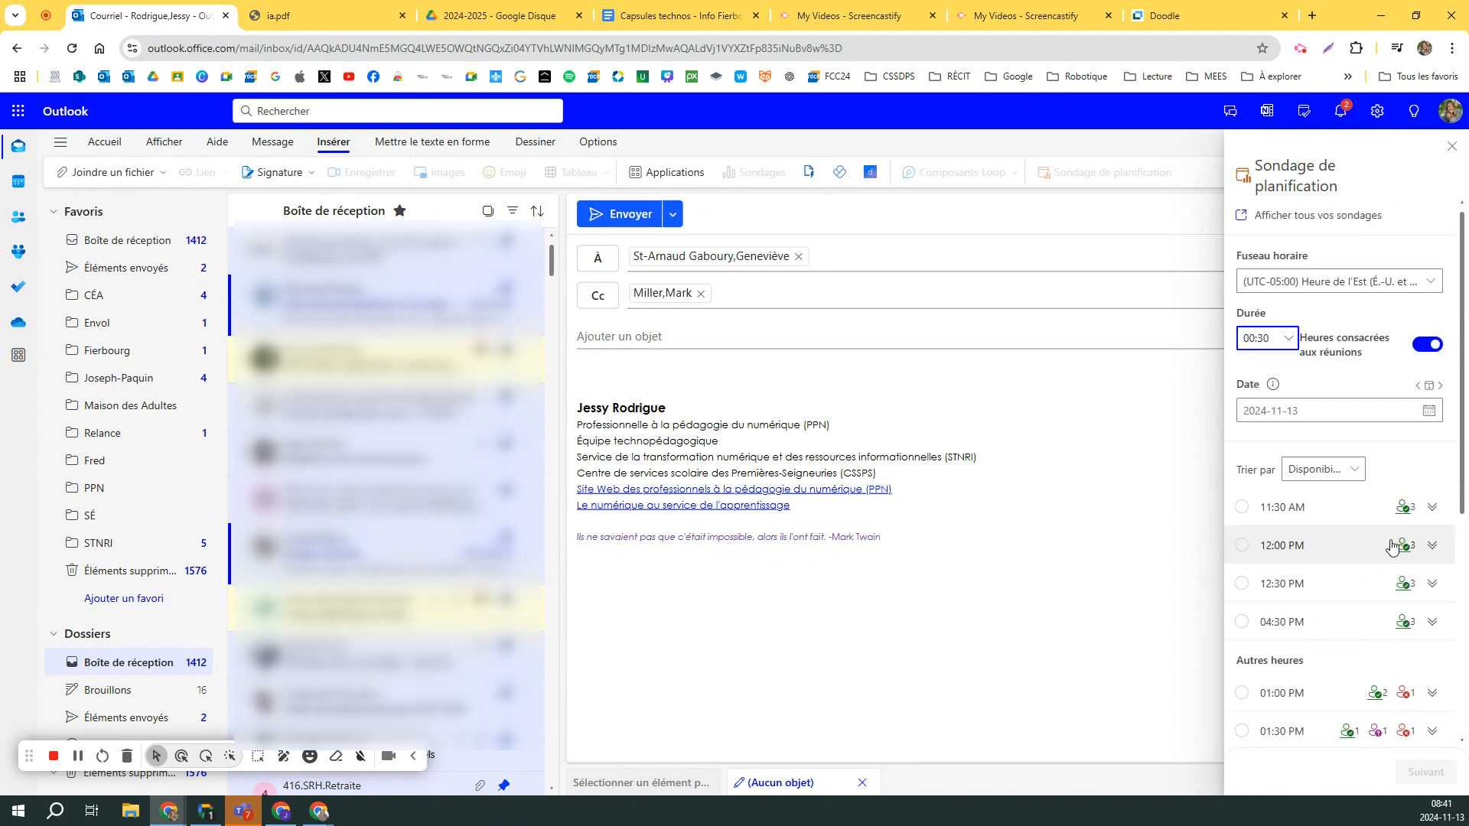
Step: Set the poll's date to 2025-02-03
click(1309, 413)
click(1385, 444)
click(1384, 444)
click(1385, 444)
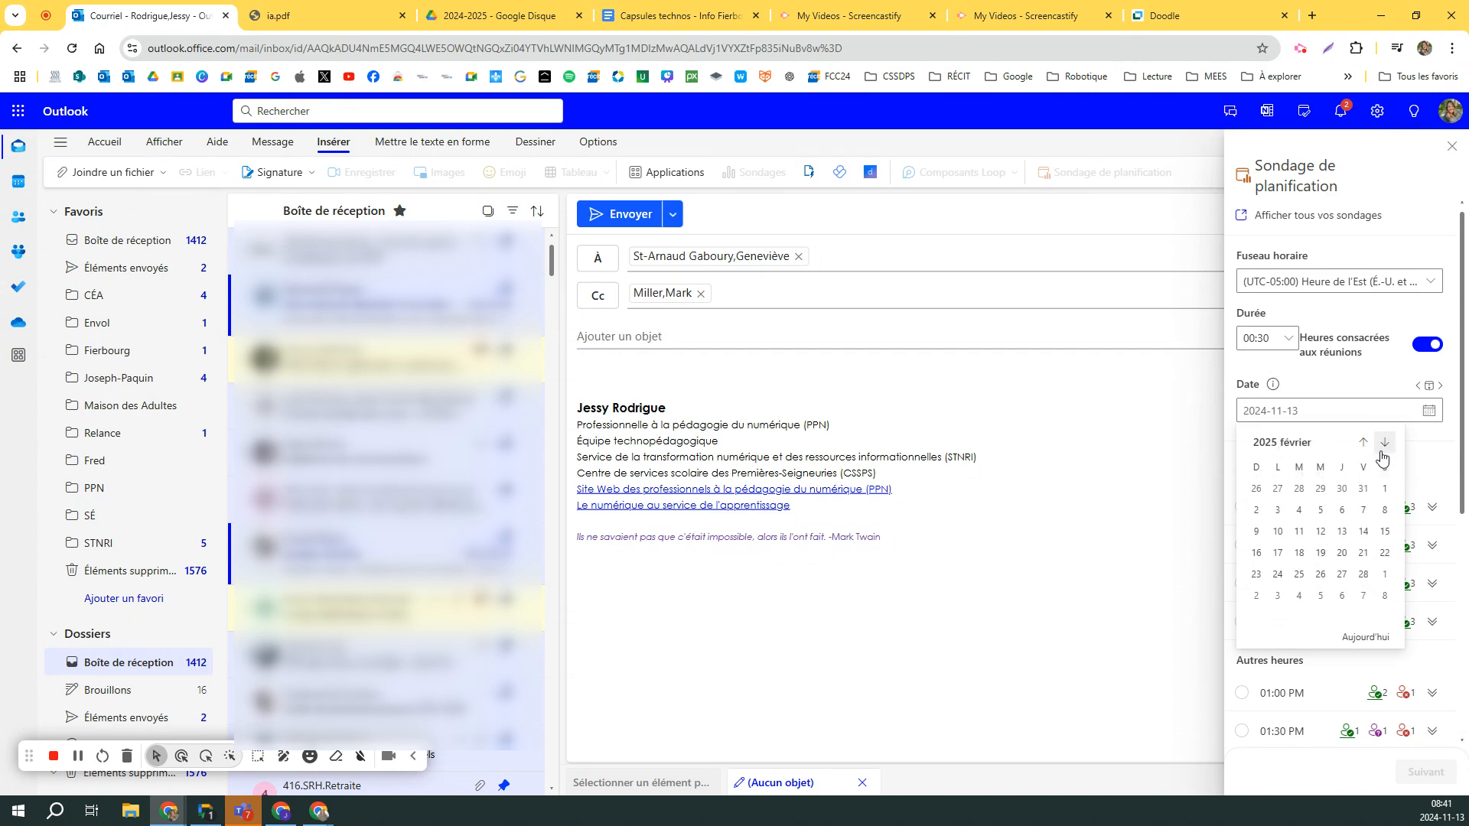
click(1283, 518)
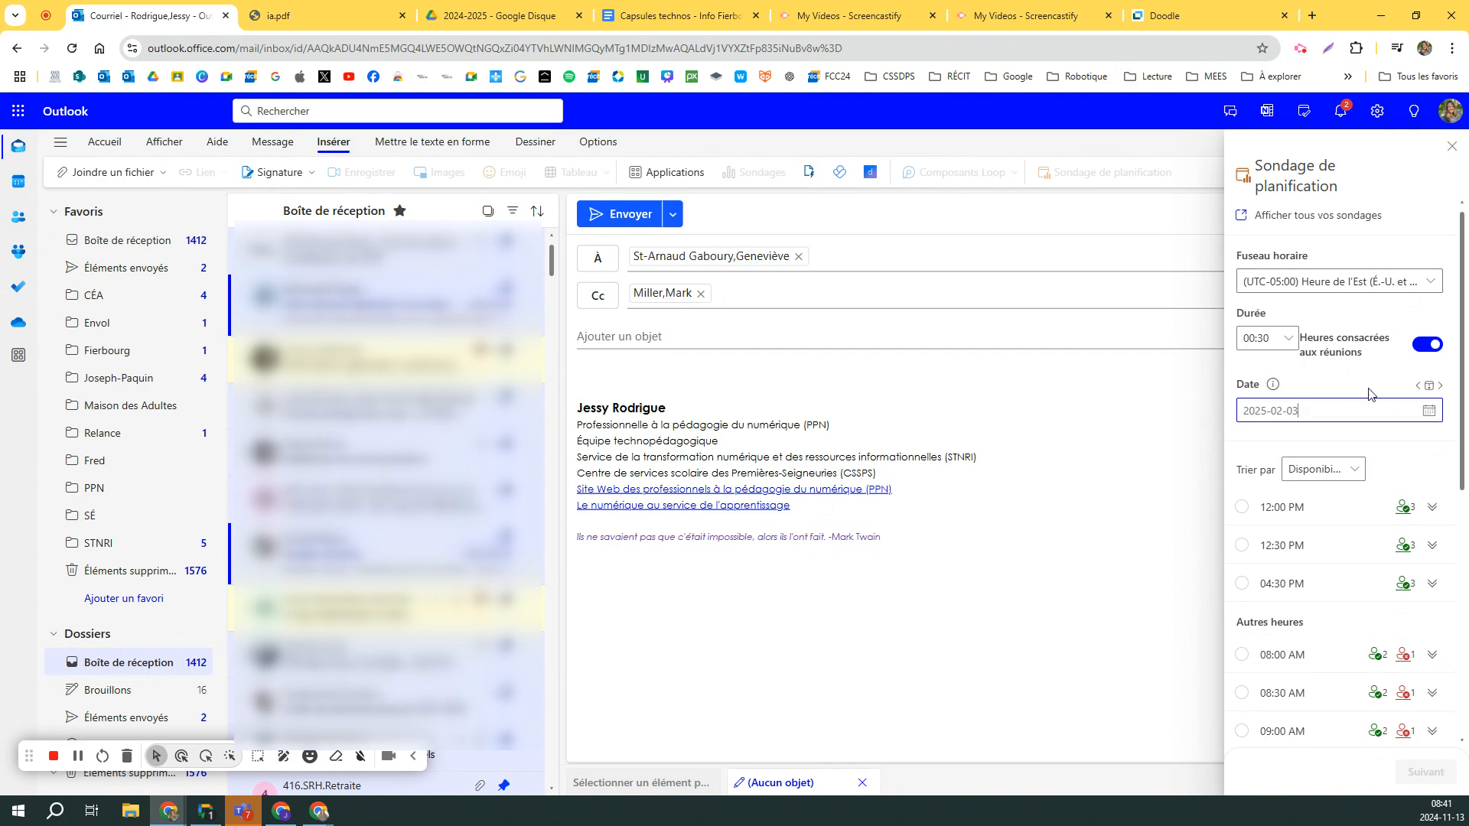
Step: Sort the proposed time slots by Heure and select the 10:00 AM and 02:30 PM slots
scroll(1346, 535, down, 4)
scroll(1401, 491, down, 2)
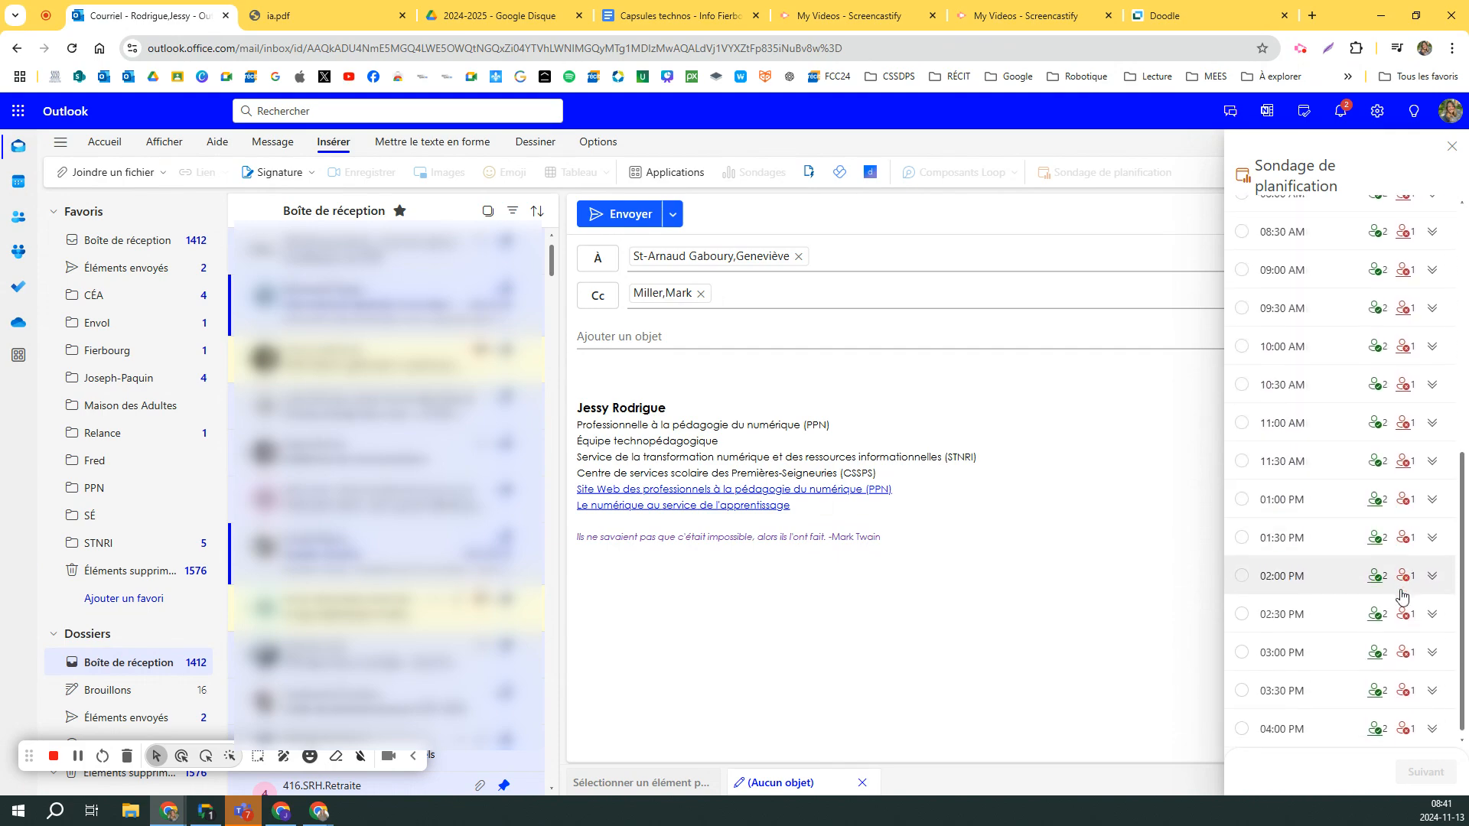
scroll(1400, 535, up, 6)
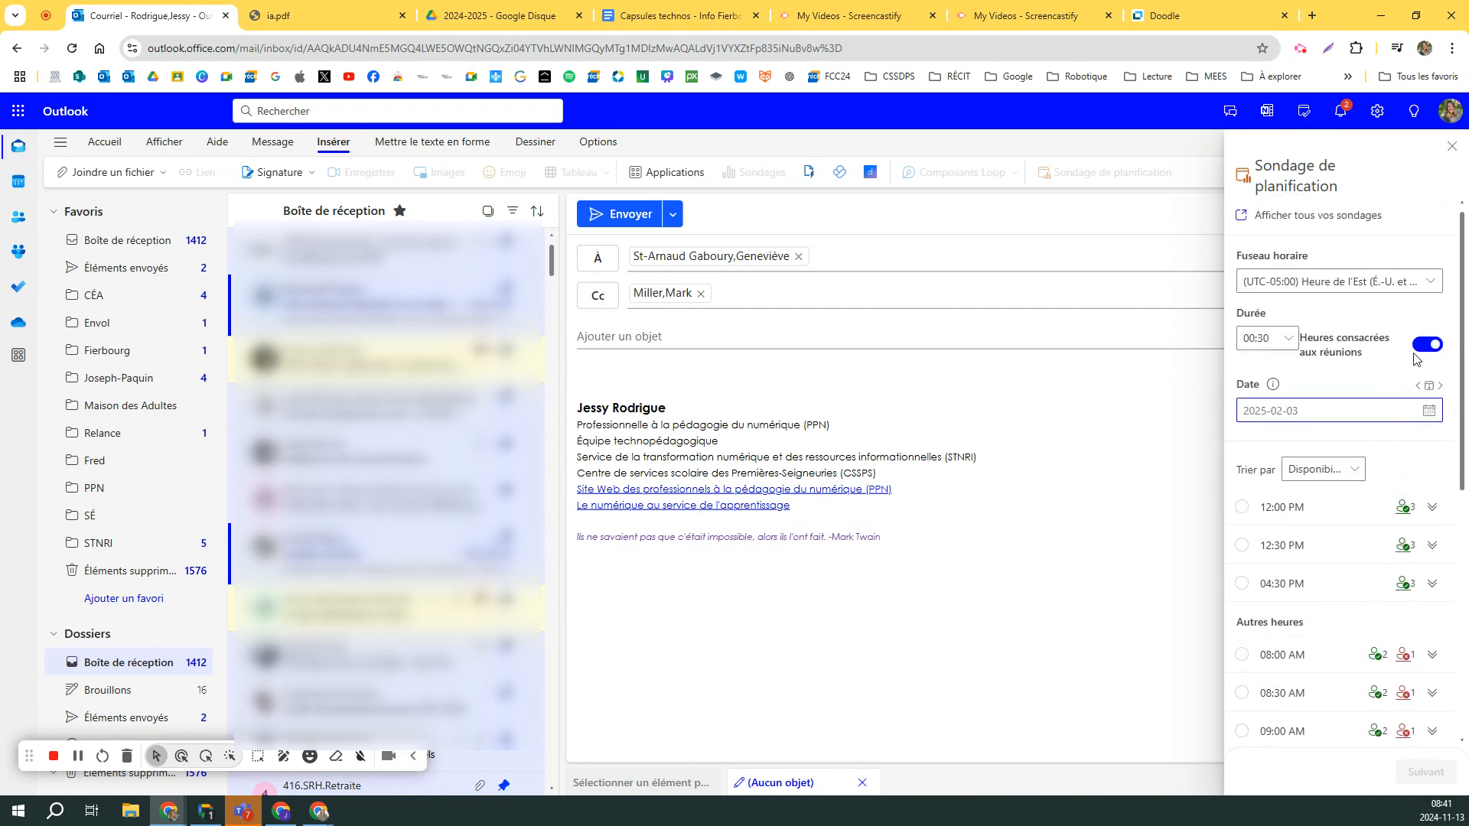
click(1334, 469)
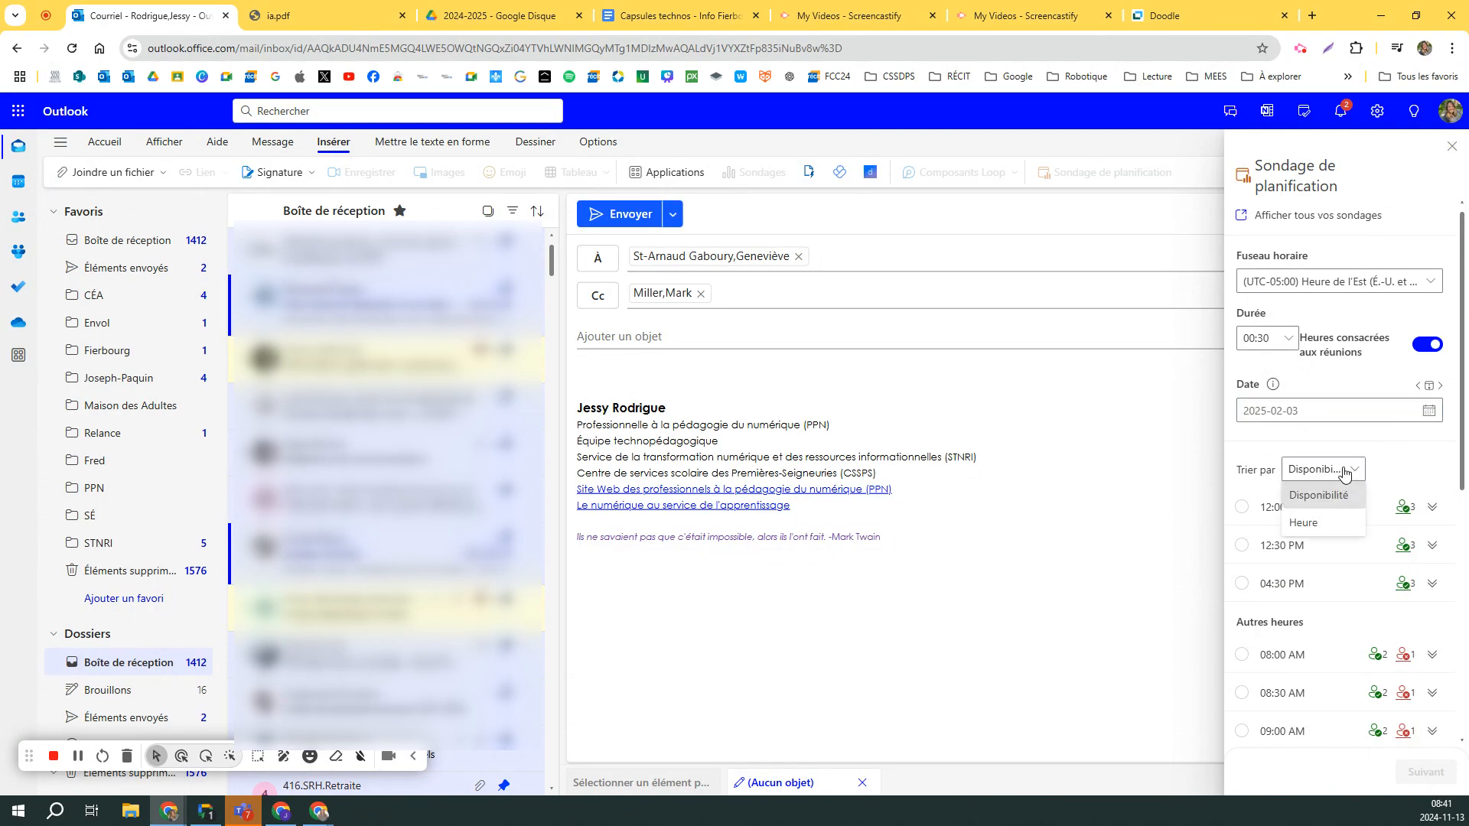
click(1310, 523)
scroll(1255, 509, down, 3)
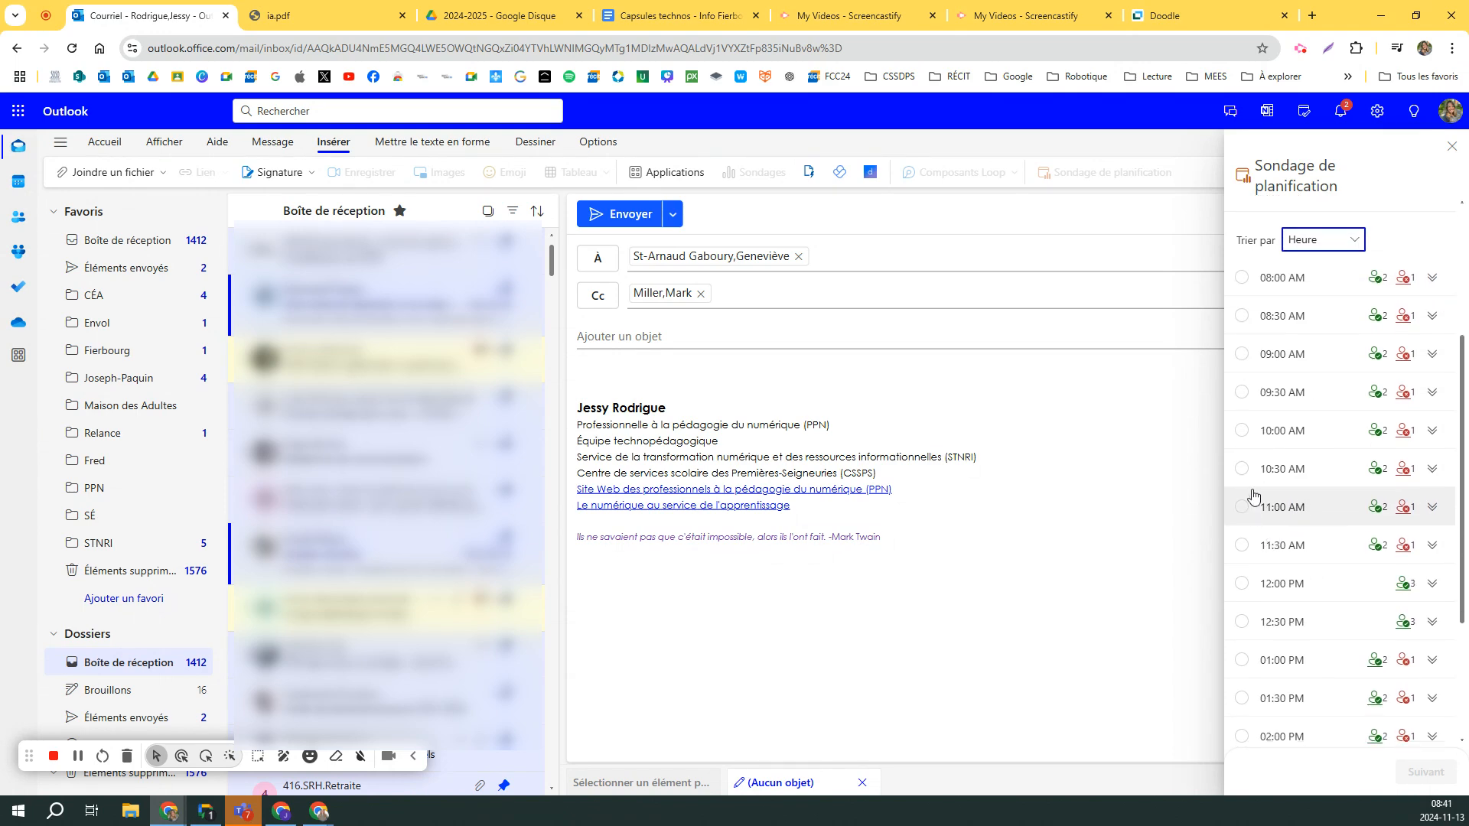
click(1242, 429)
scroll(1247, 597, down, 2)
click(1242, 621)
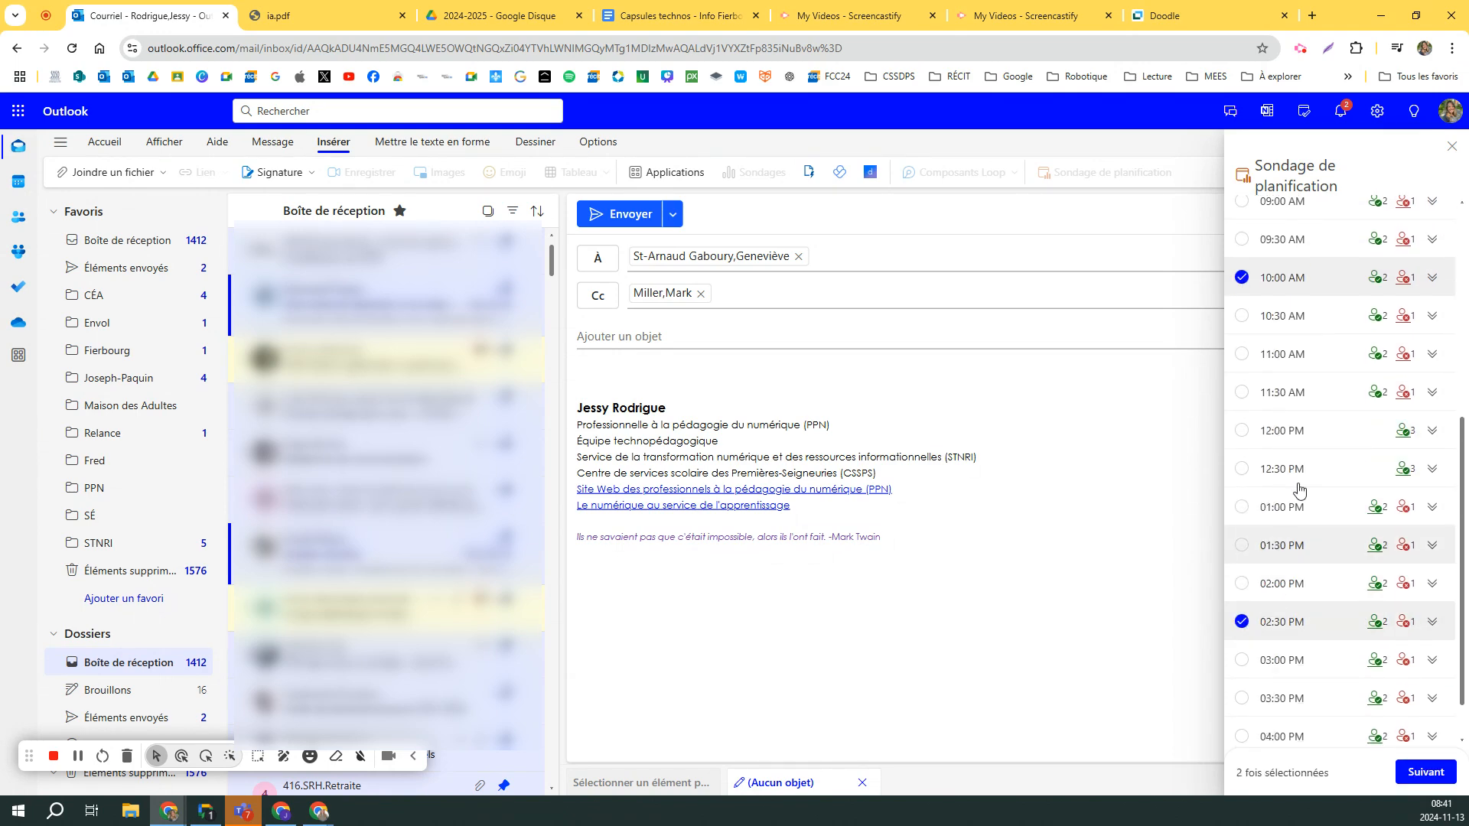
Step: Change the poll's date to 2025-02-05 and sort the time slots by Disponibilité
scroll(1285, 527, up, 5)
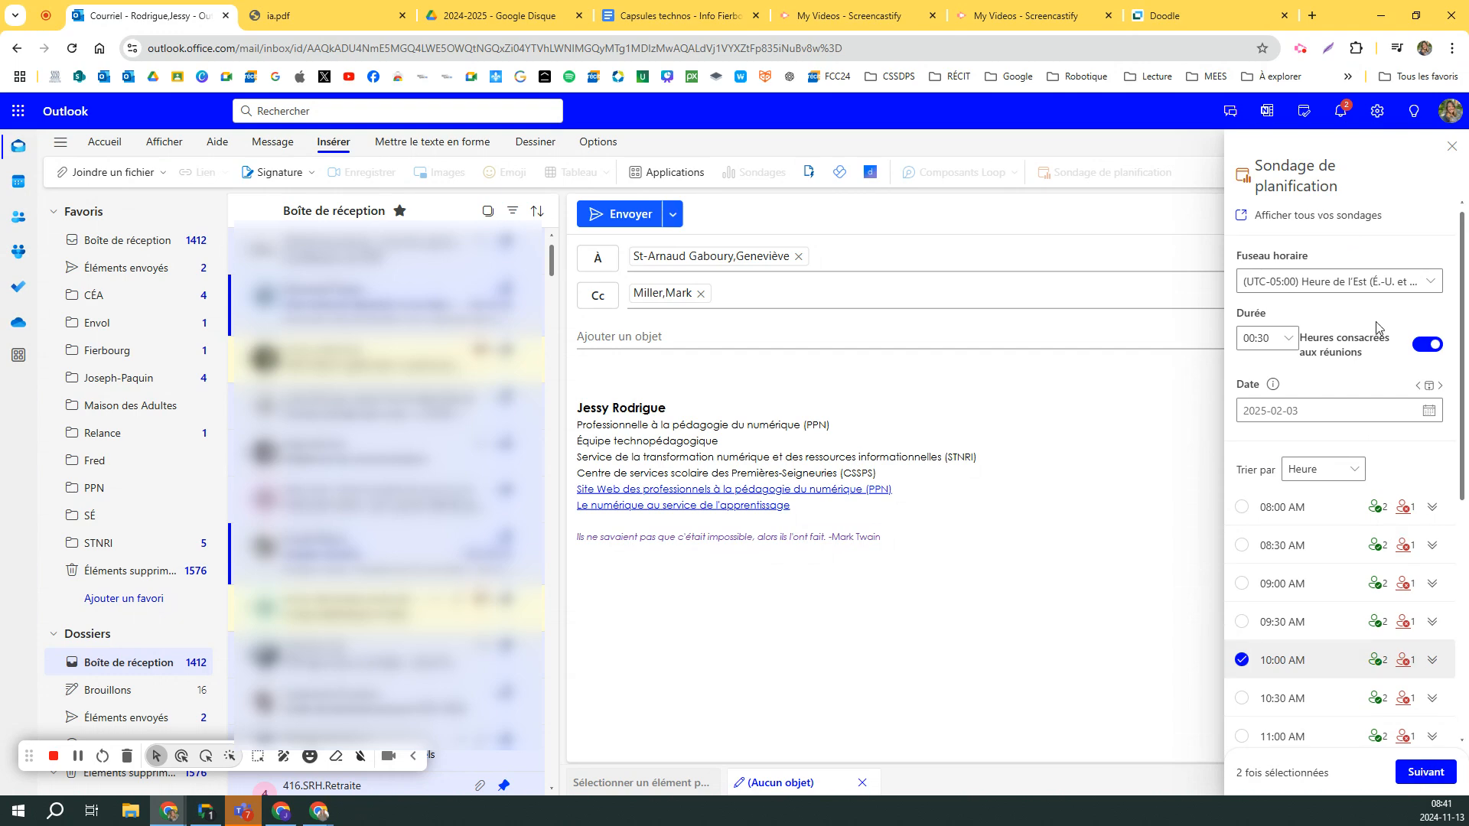
click(1428, 411)
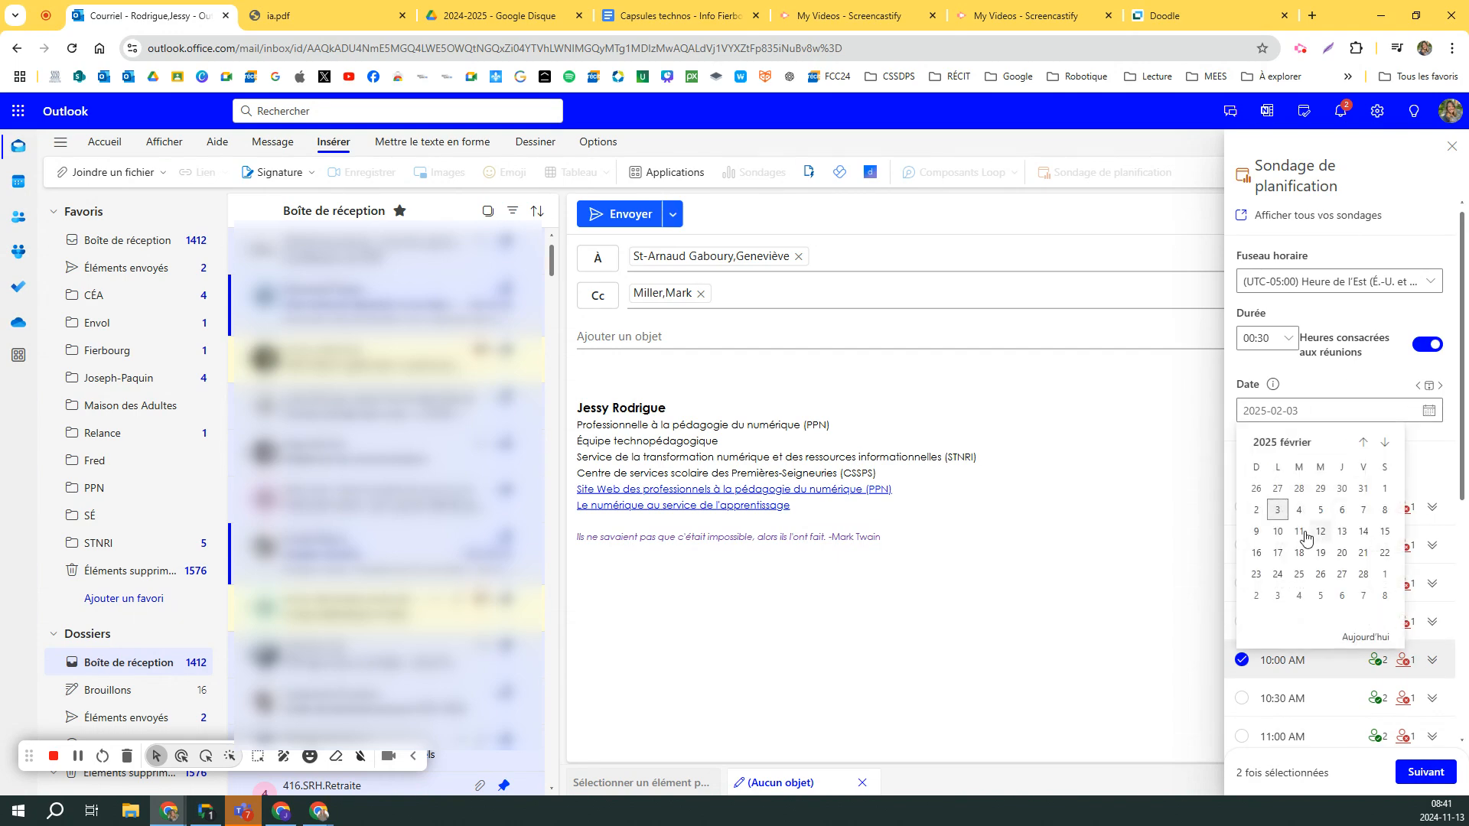
click(1321, 509)
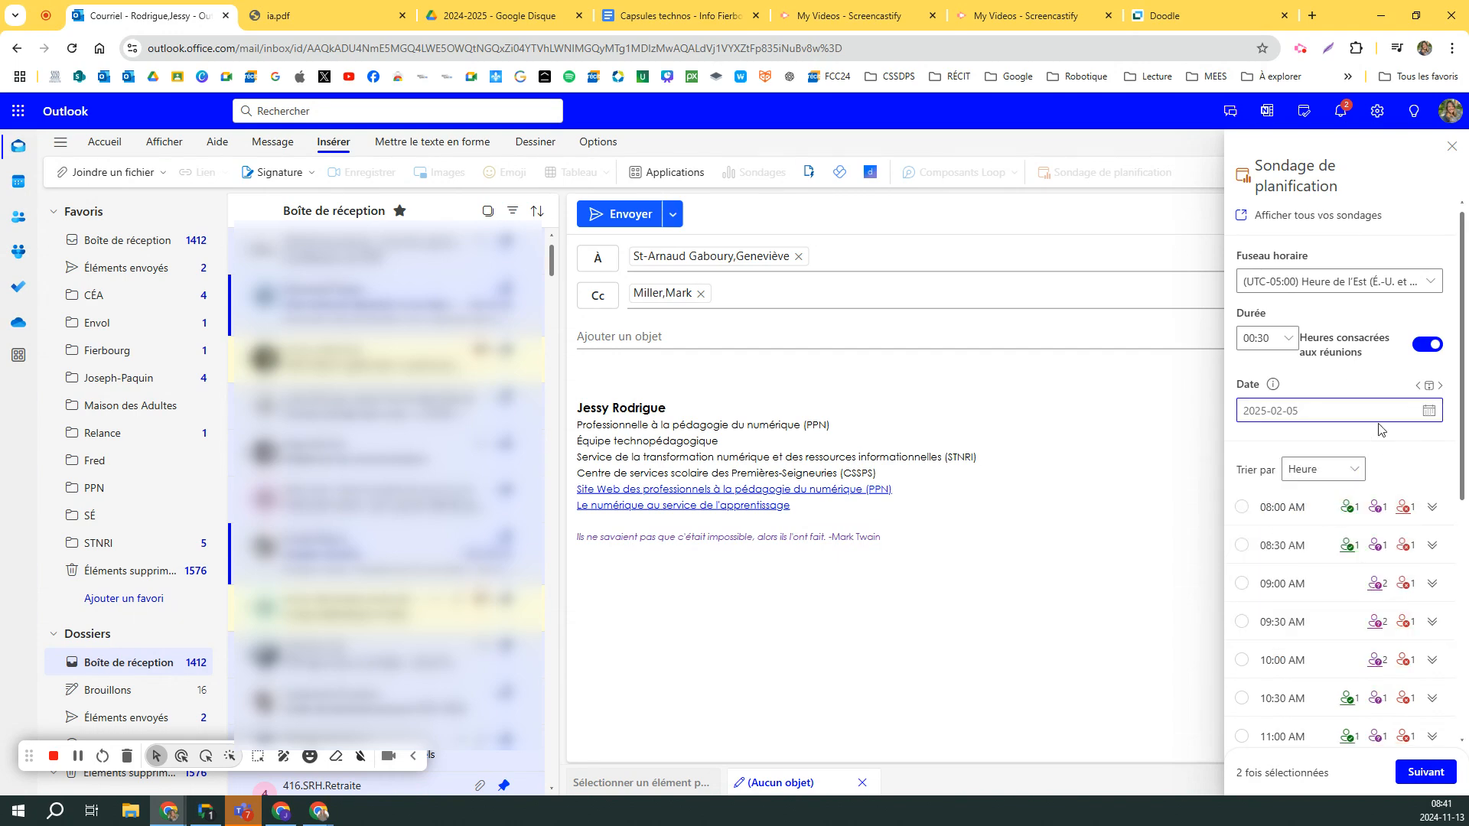
click(1322, 469)
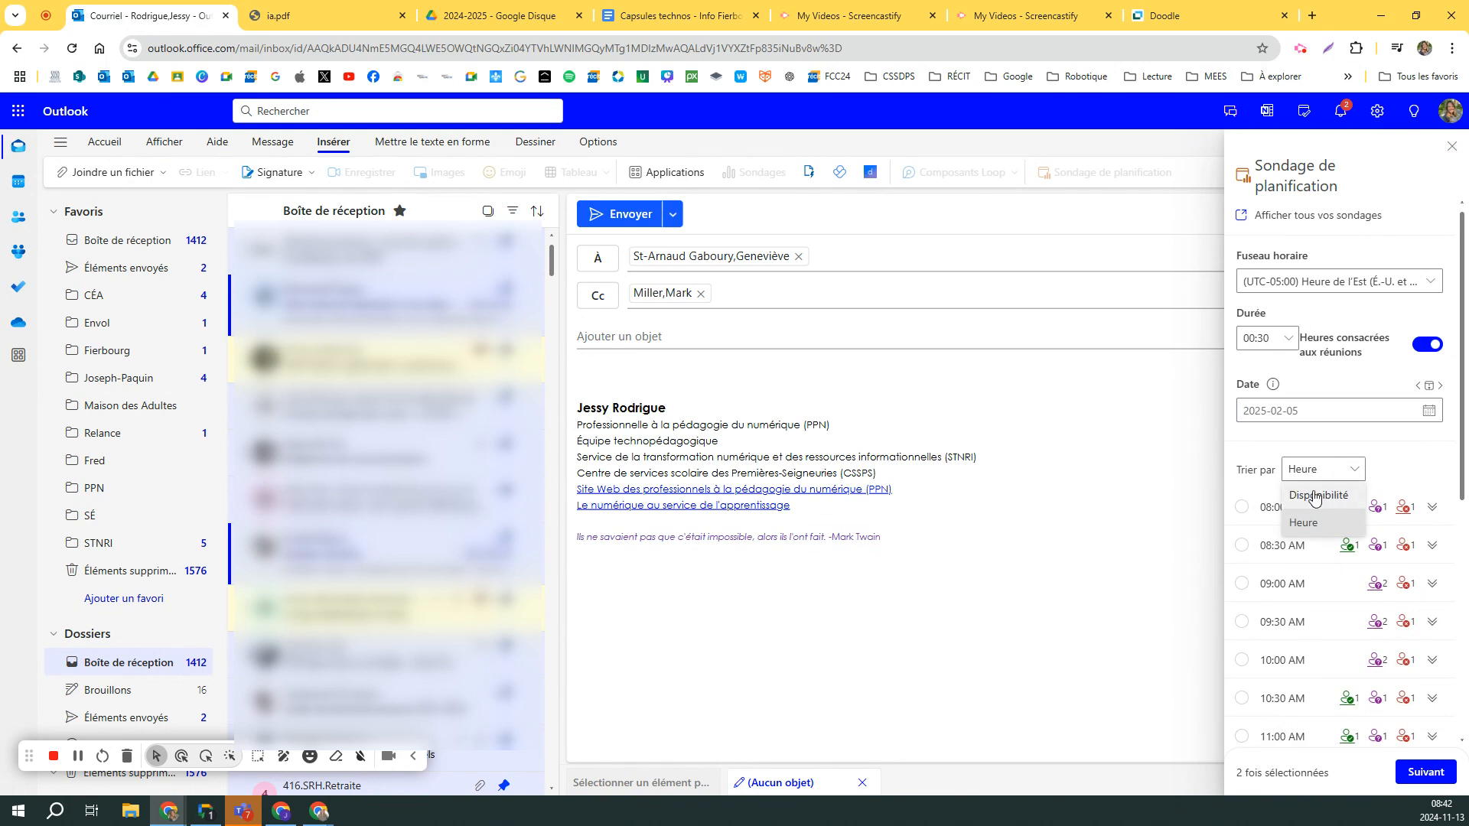
click(1325, 496)
mouse_move(1400, 514)
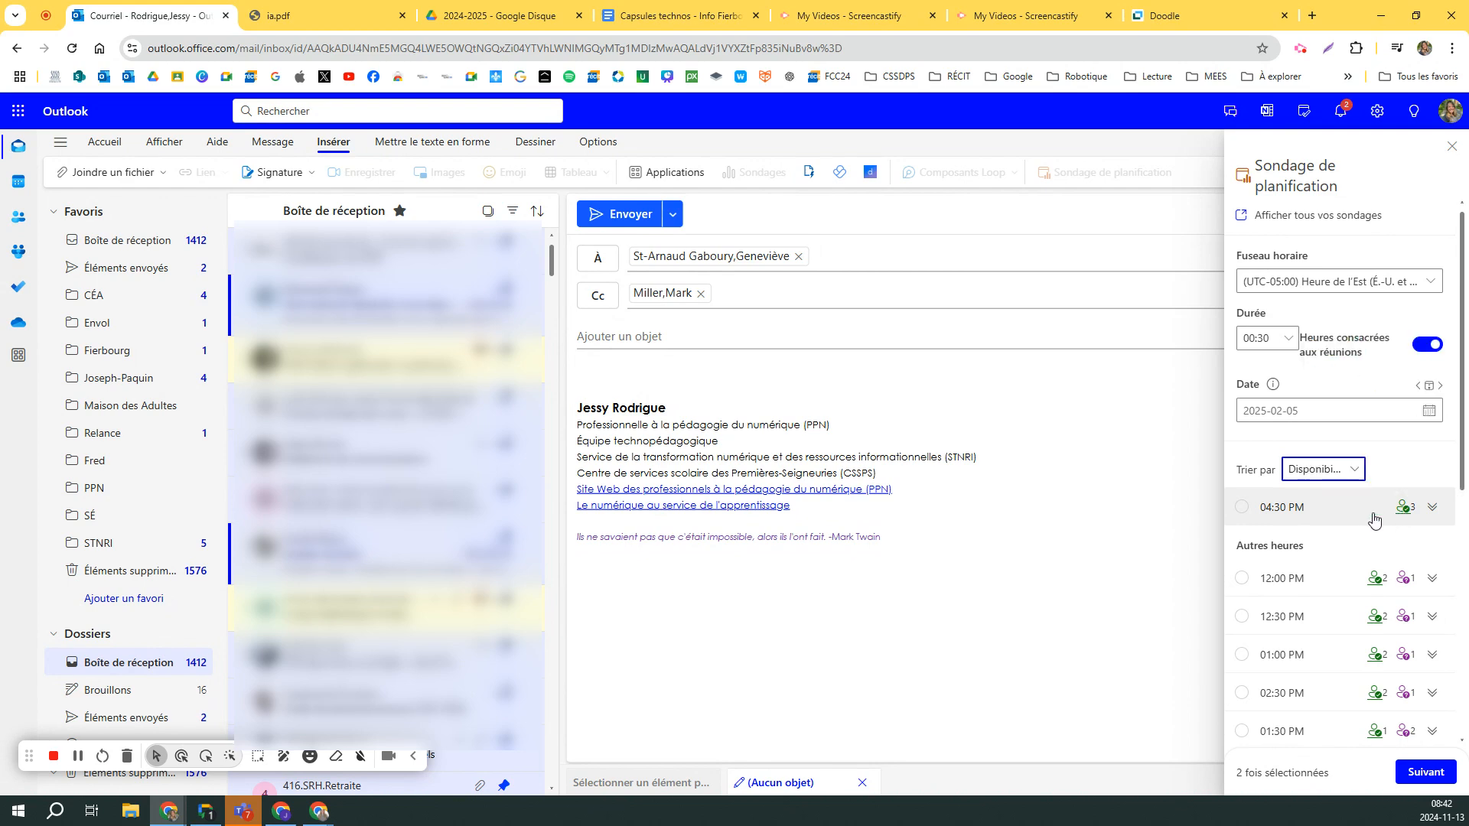
Step: Select the 04:30 PM and 01:30 PM slots for February 5
click(1239, 511)
click(1239, 513)
scroll(1269, 589, down, 1)
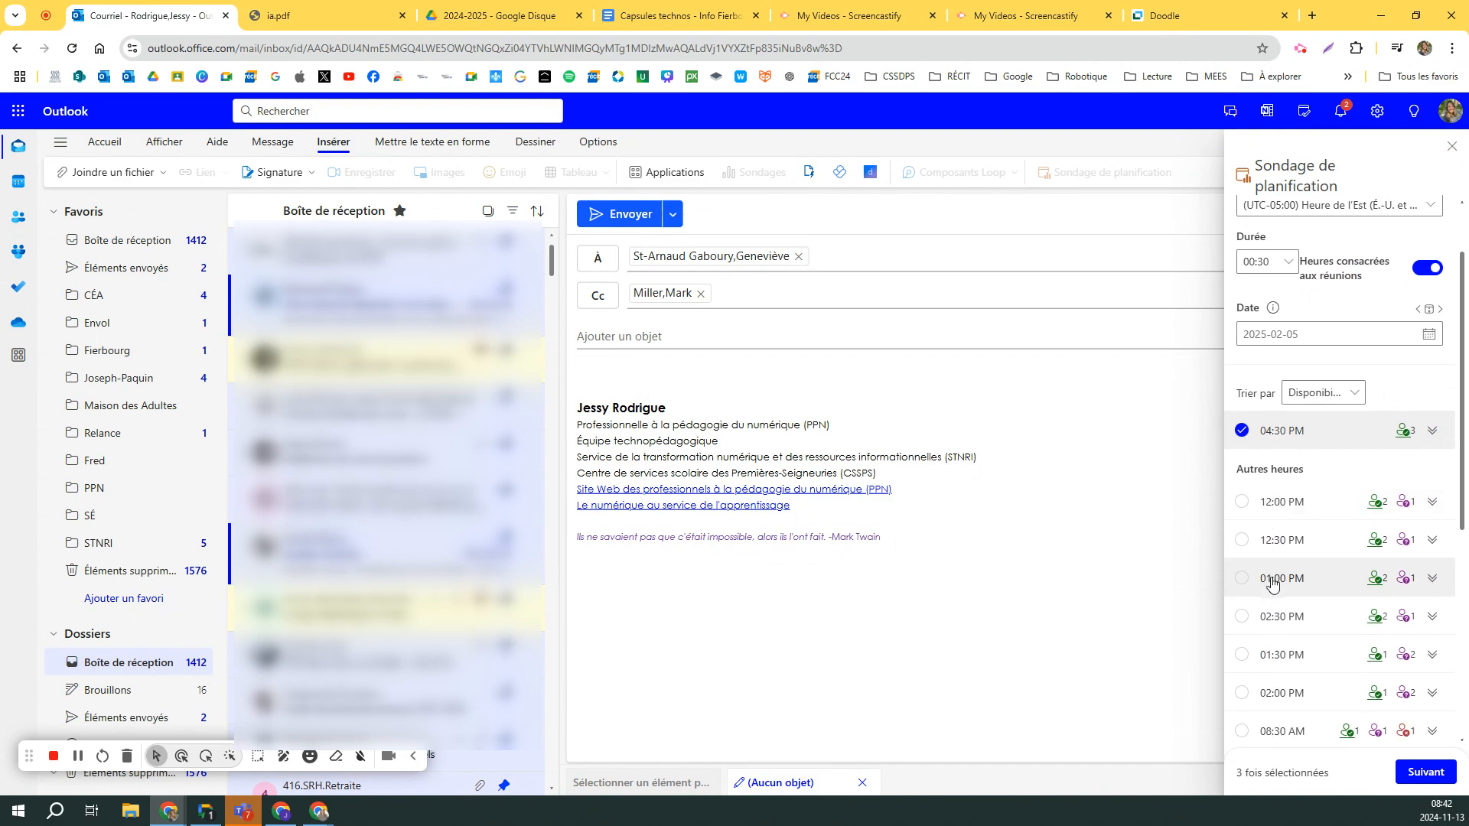
scroll(1258, 551, down, 2)
click(1249, 508)
scroll(1362, 398, up, 3)
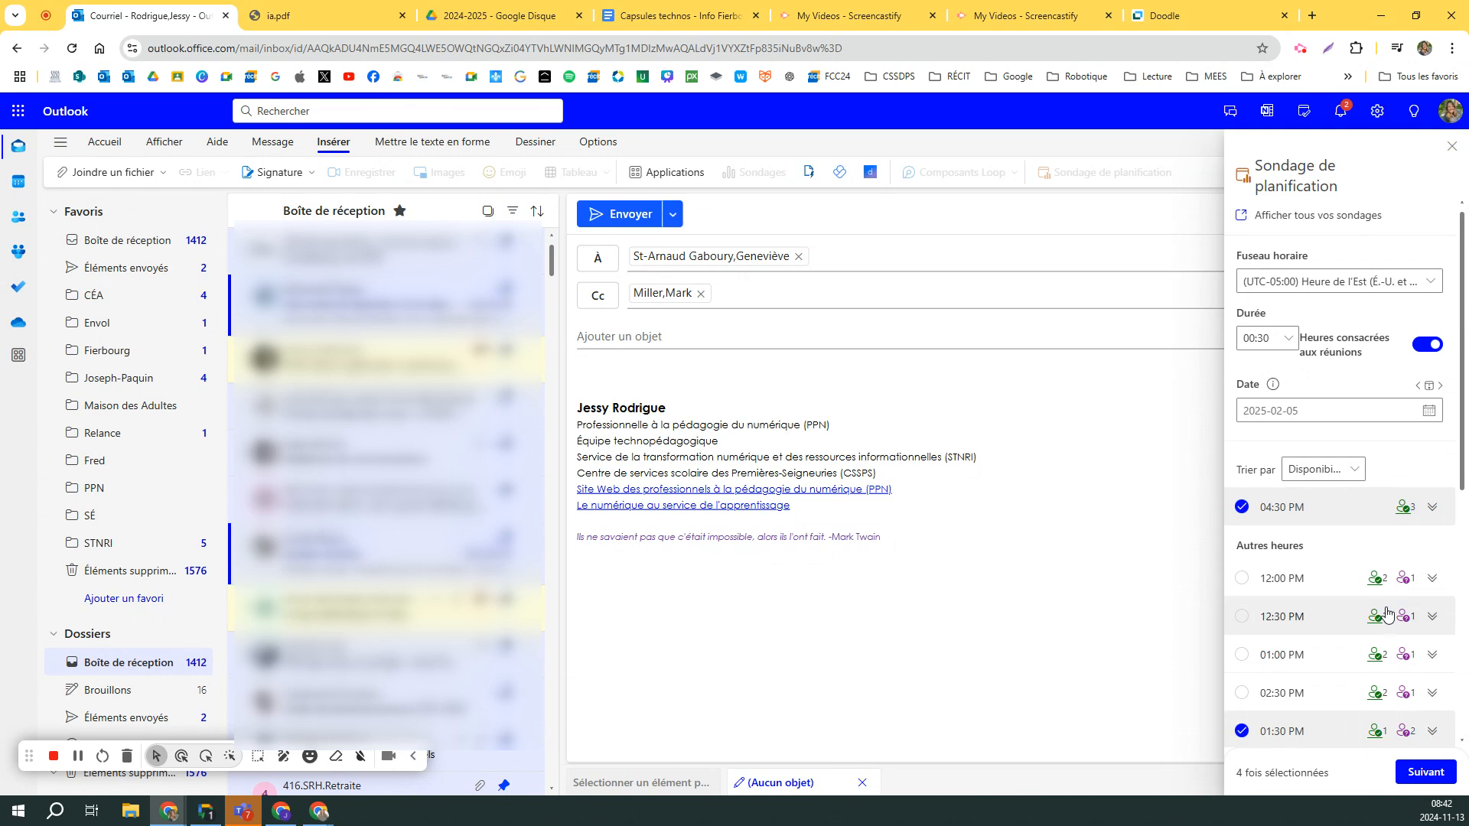
Step: Check the participants' availability for the February 5 slots and also select the 01:00 PM slot
mouse_move(1386, 617)
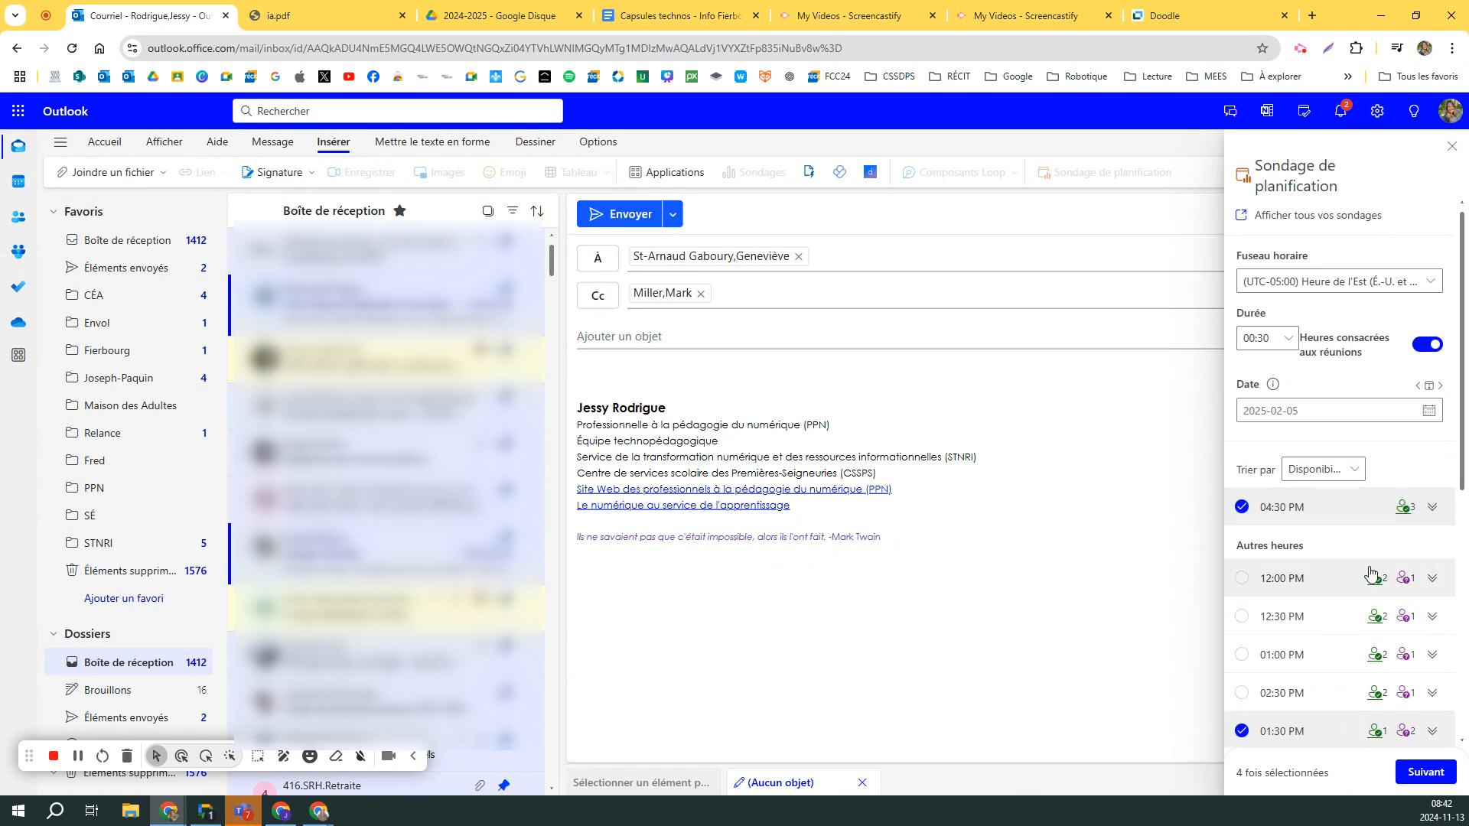
scroll(1377, 590, down, 1)
scroll(1377, 591, down, 1)
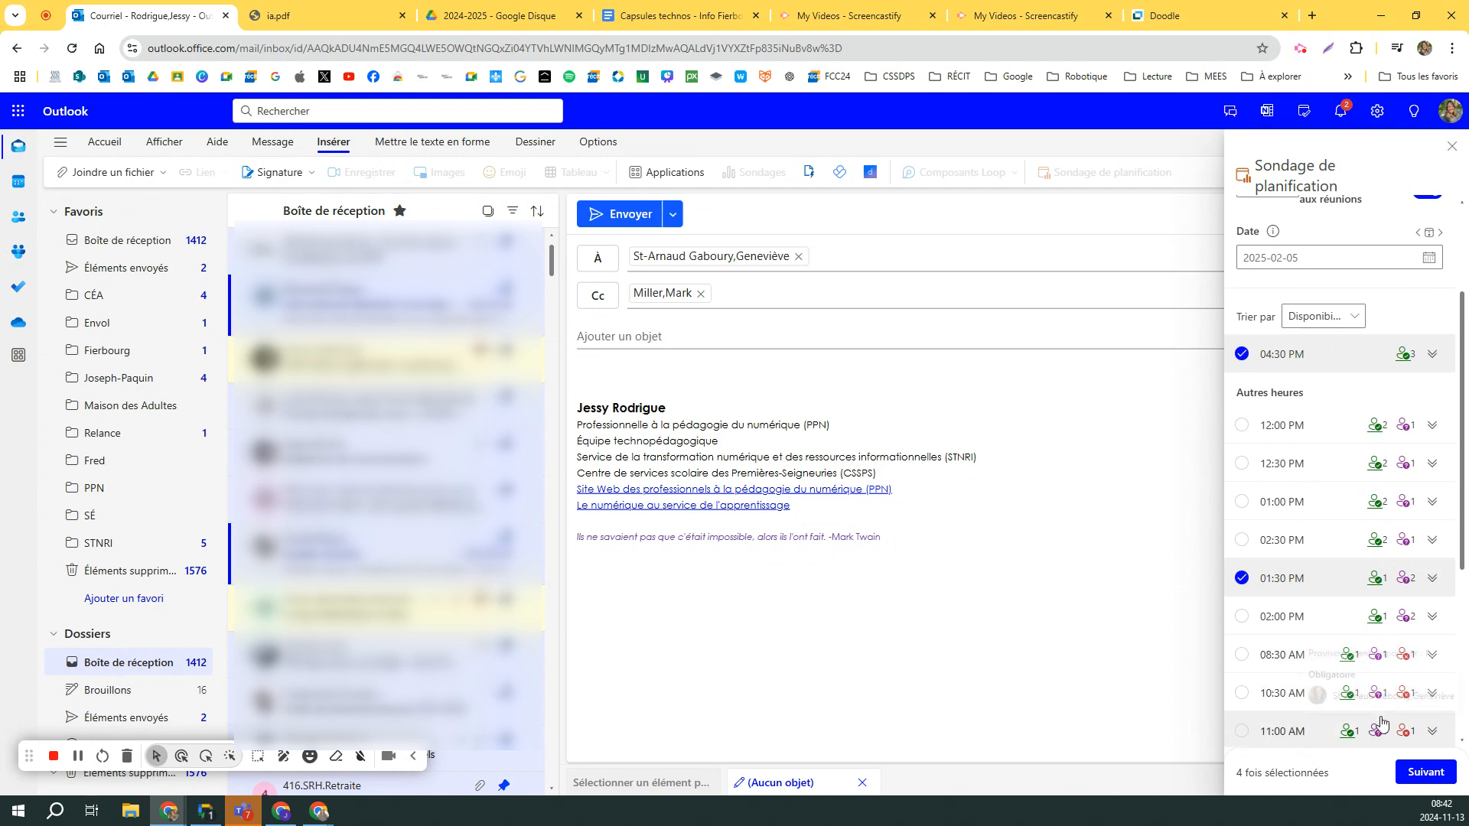
scroll(1388, 587, up, 1)
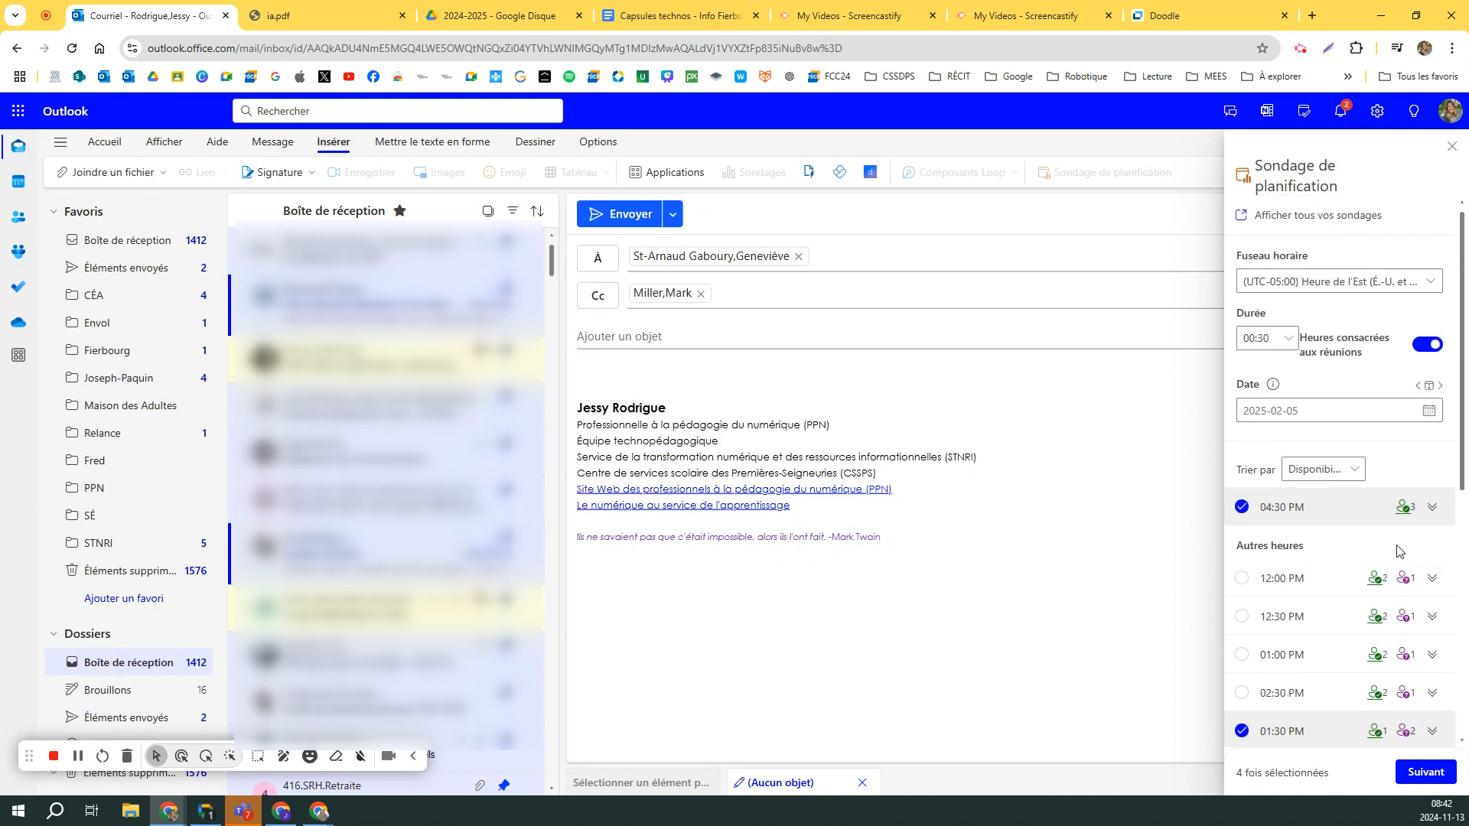
scroll(1301, 635, down, 3)
click(1245, 426)
scroll(1285, 535, up, 3)
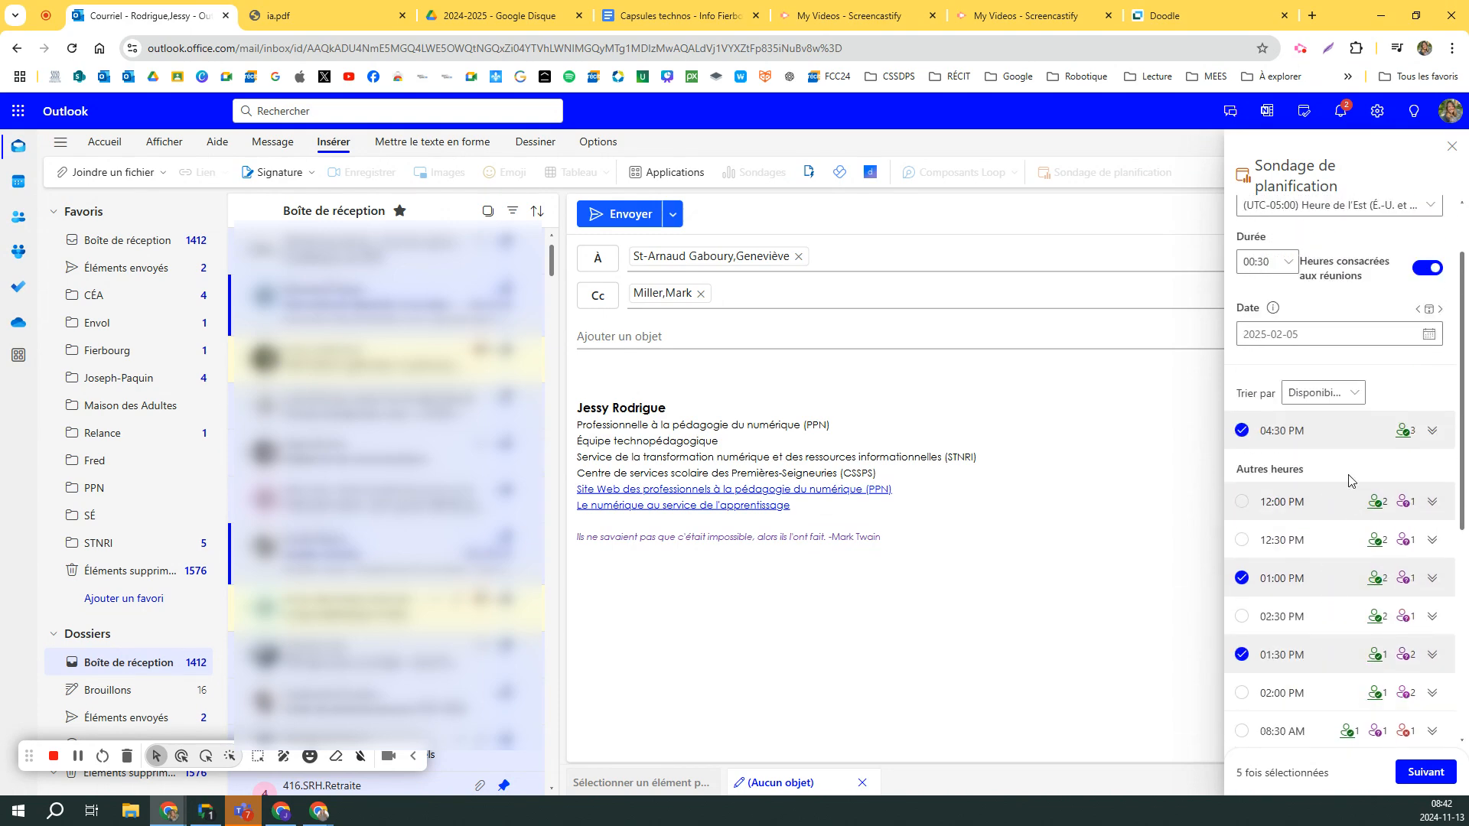
Step: Continue to the poll details, enter "Local 314, 2233" as the location and turn off the Teams meeting
click(1427, 772)
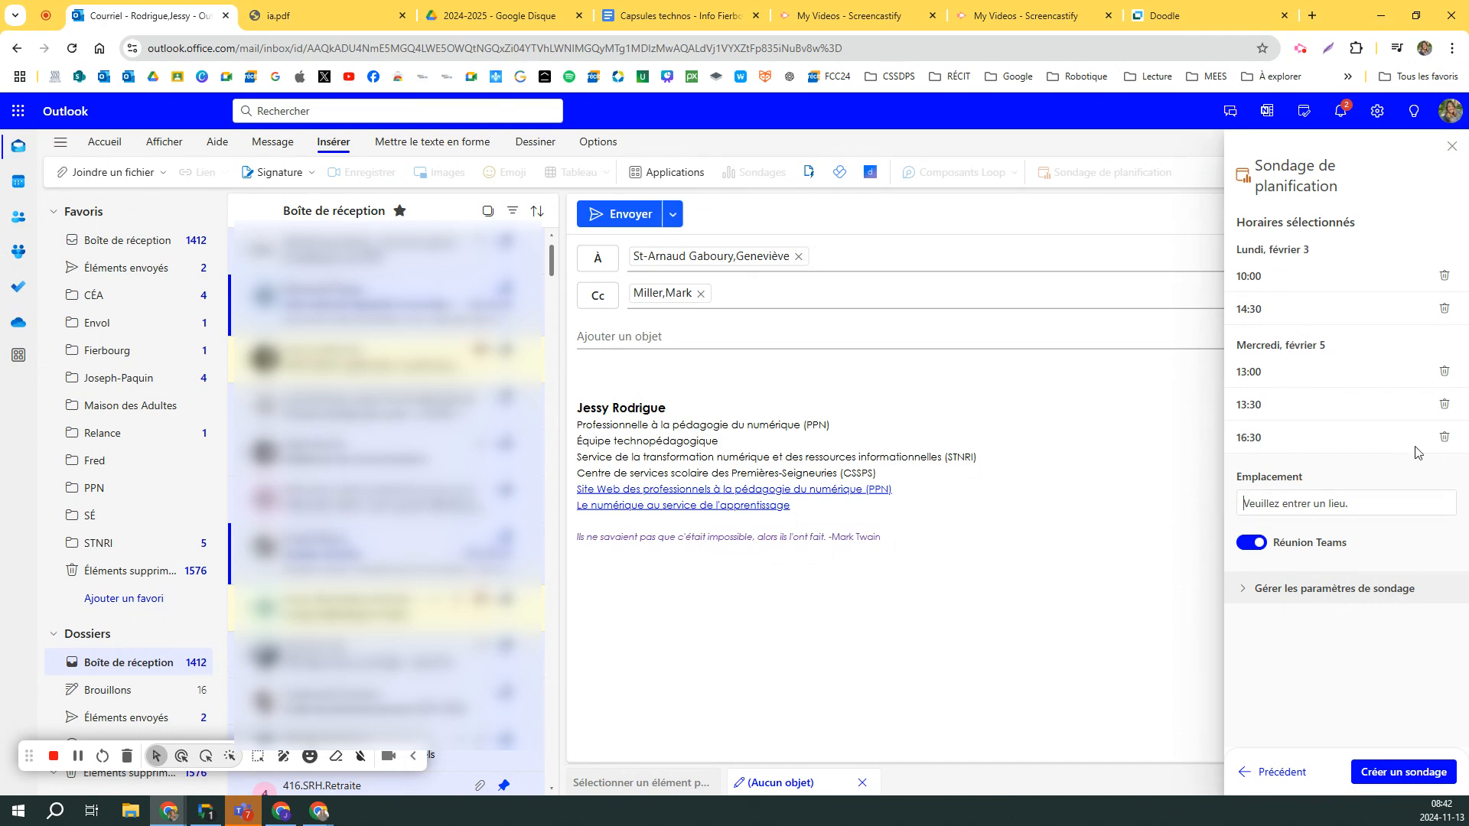
text(Local 314, 2233)
click(1253, 545)
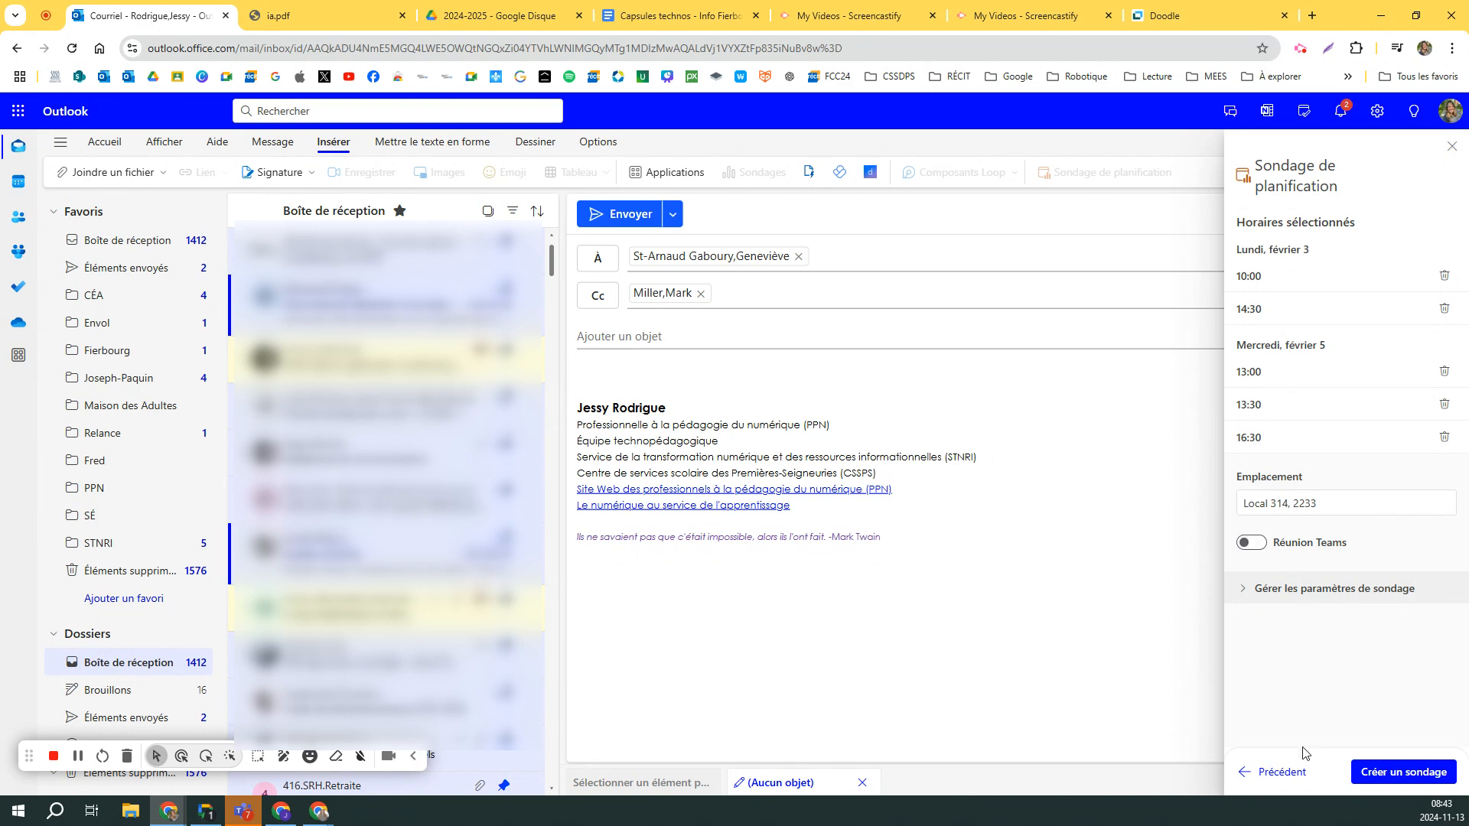
Step: Review the poll settings, keeping the selected options as they are, and create the scheduling poll
click(1240, 591)
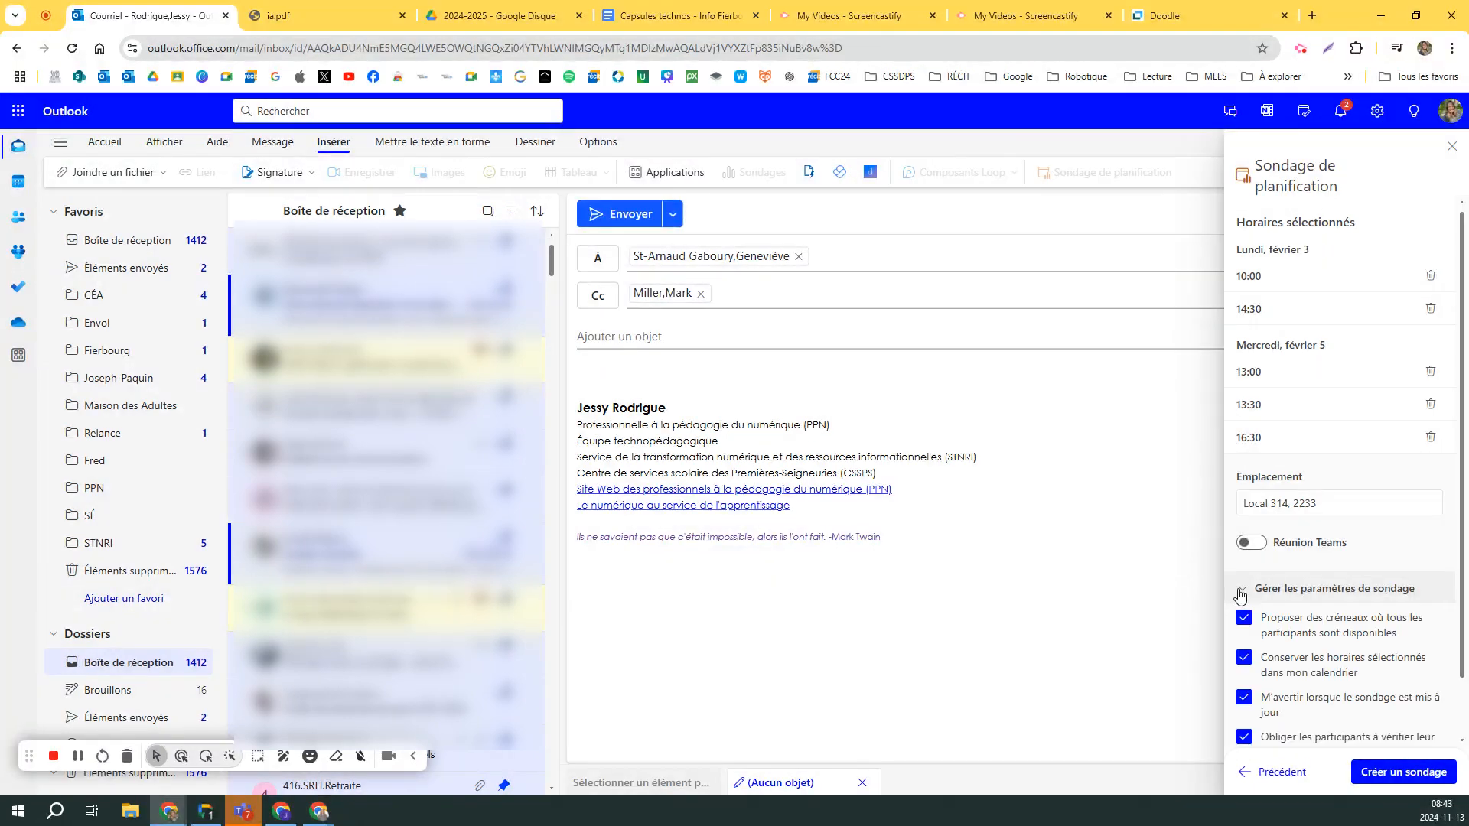
scroll(1317, 547, down, 1)
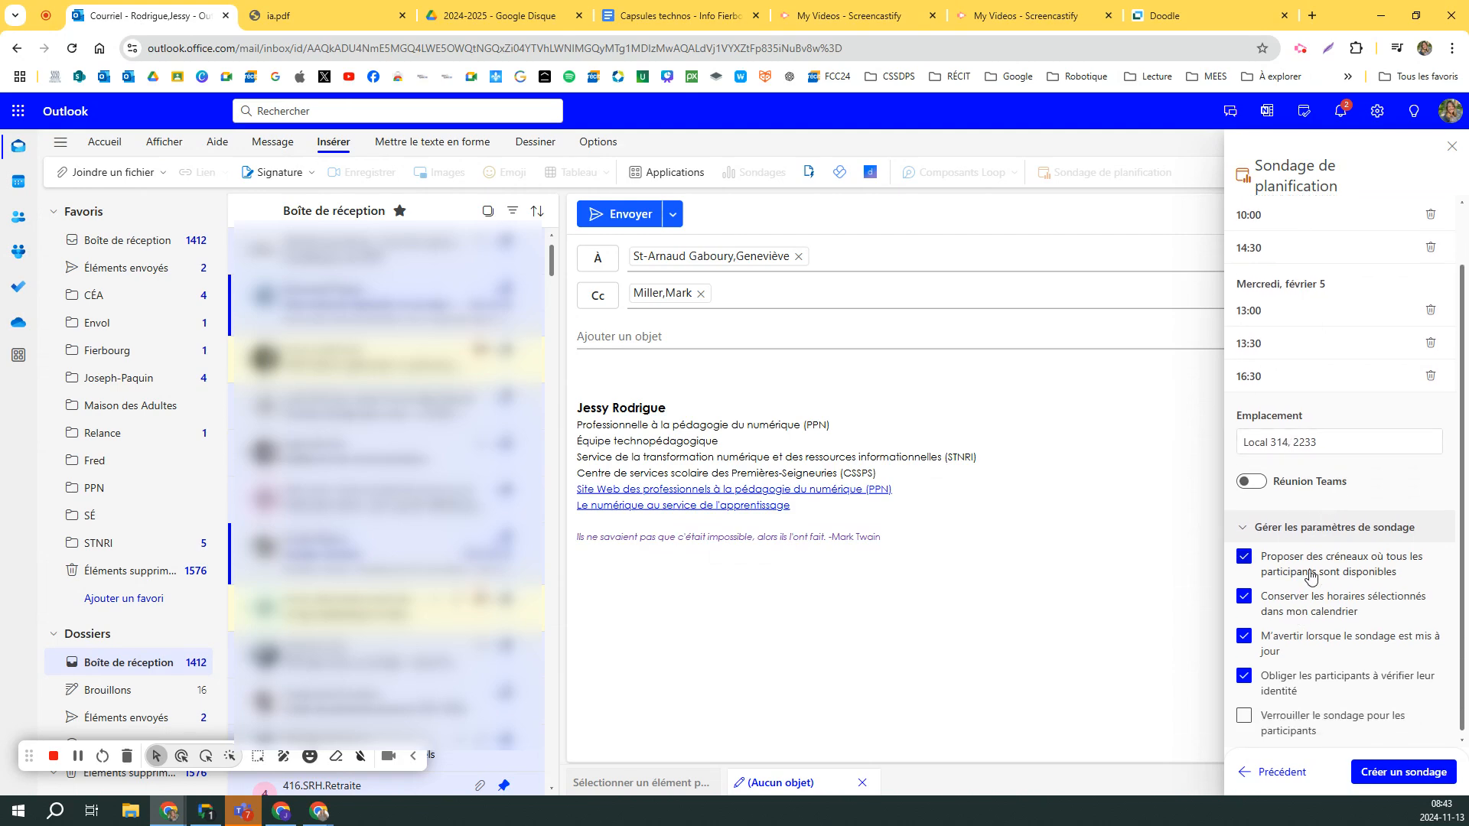
mouse_move(1310, 575)
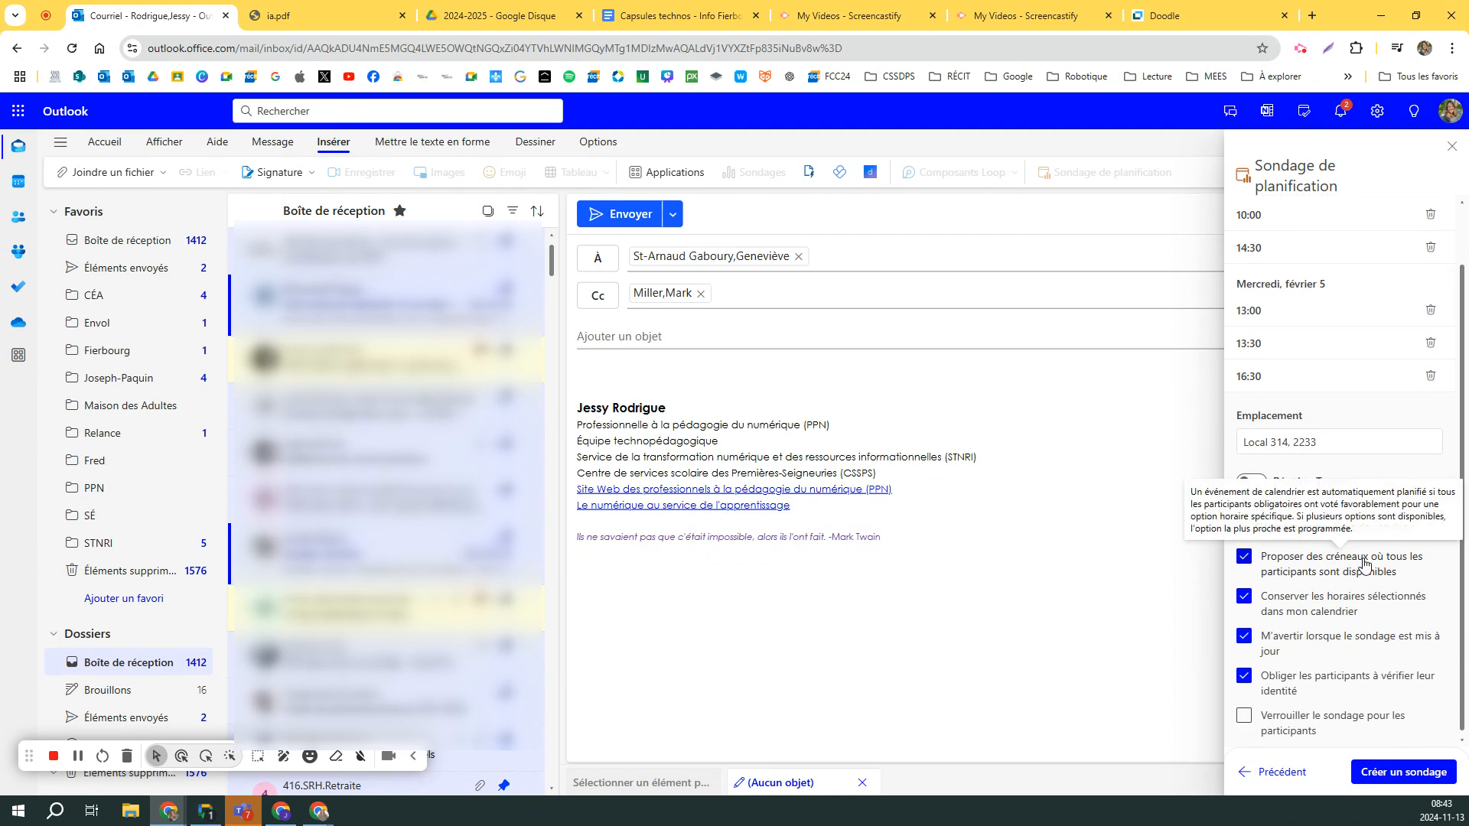
mouse_move(1303, 617)
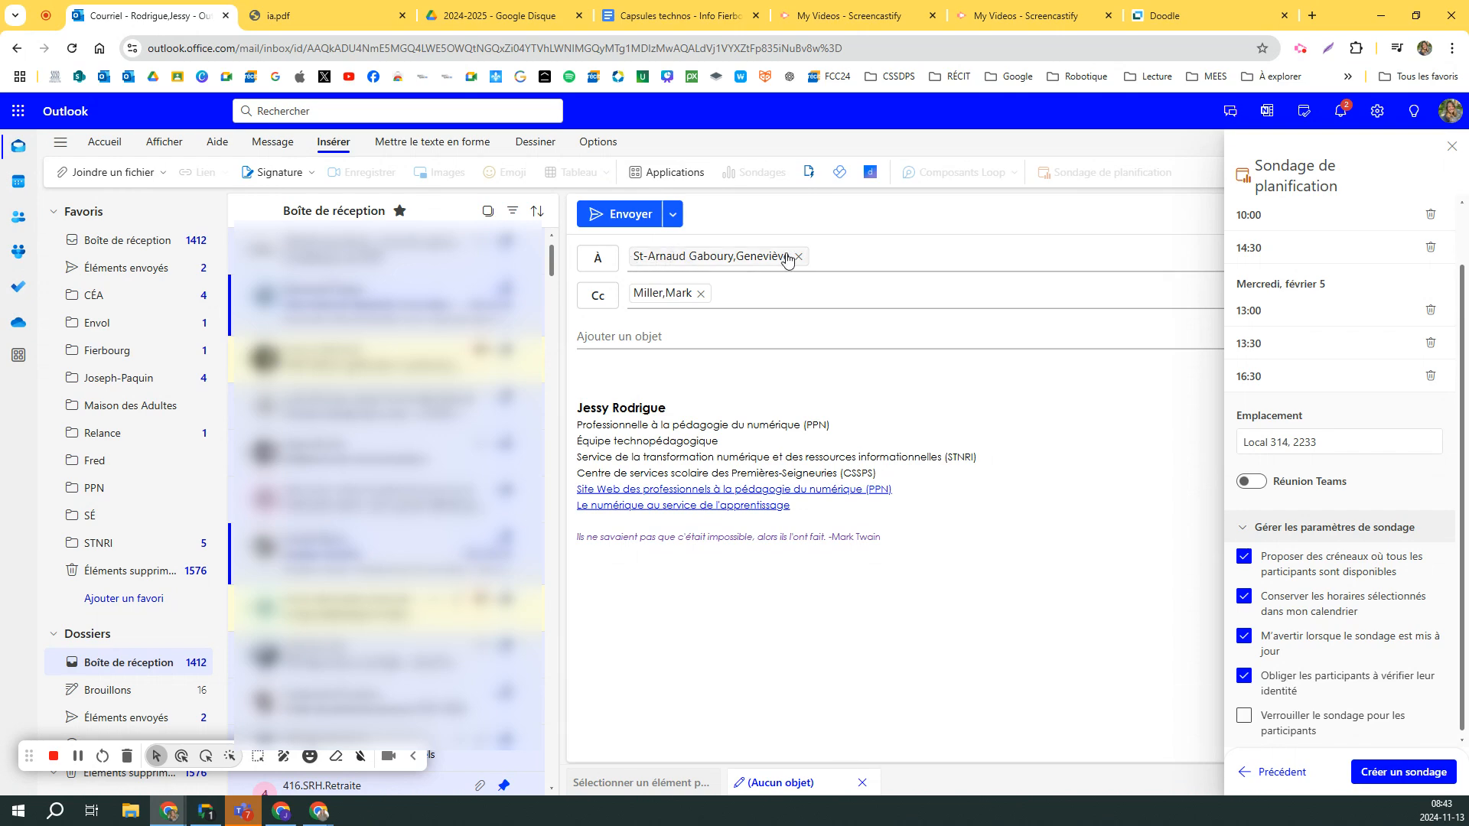
mouse_move(787, 263)
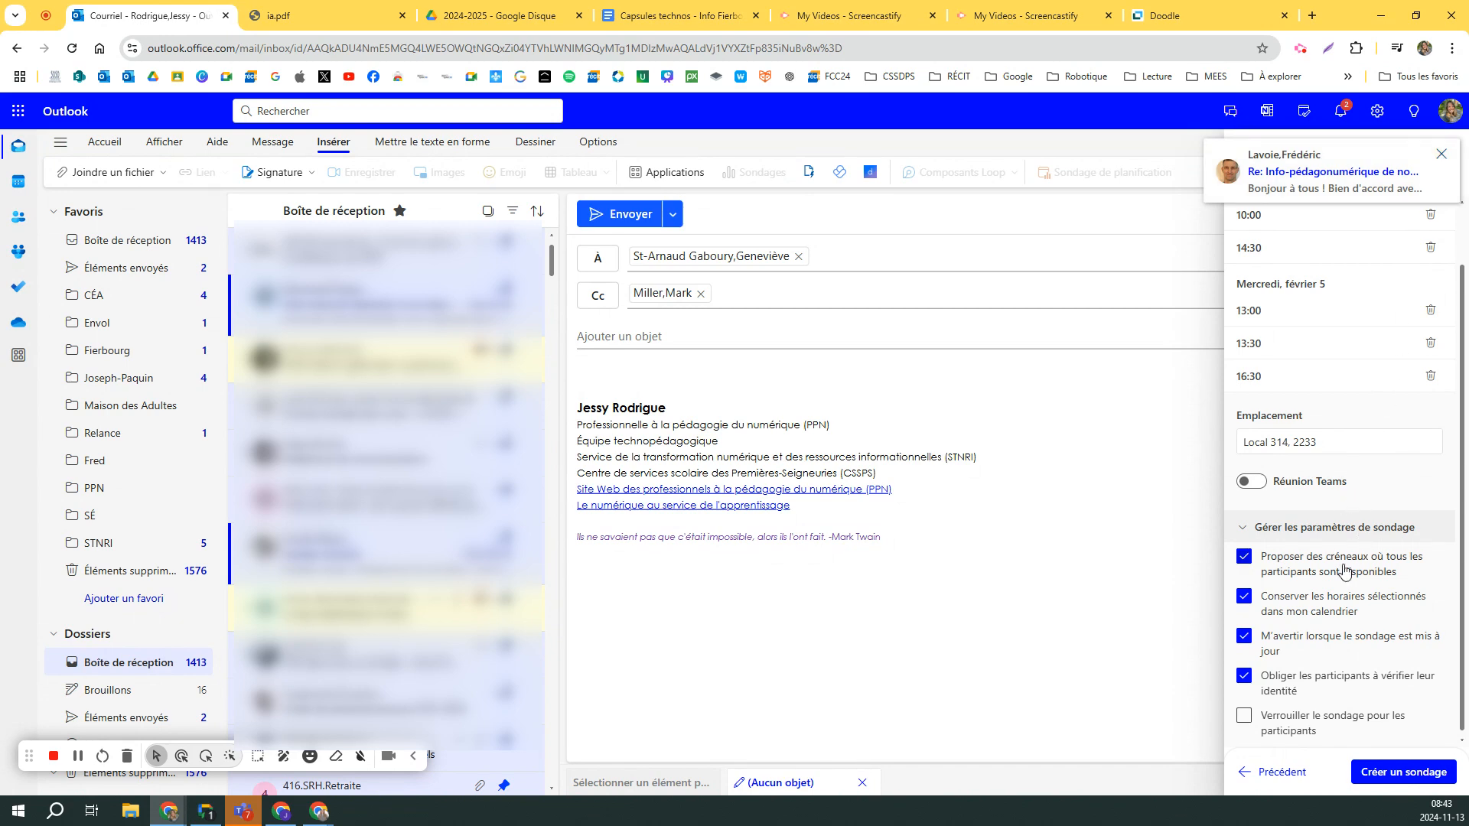
mouse_move(1344, 570)
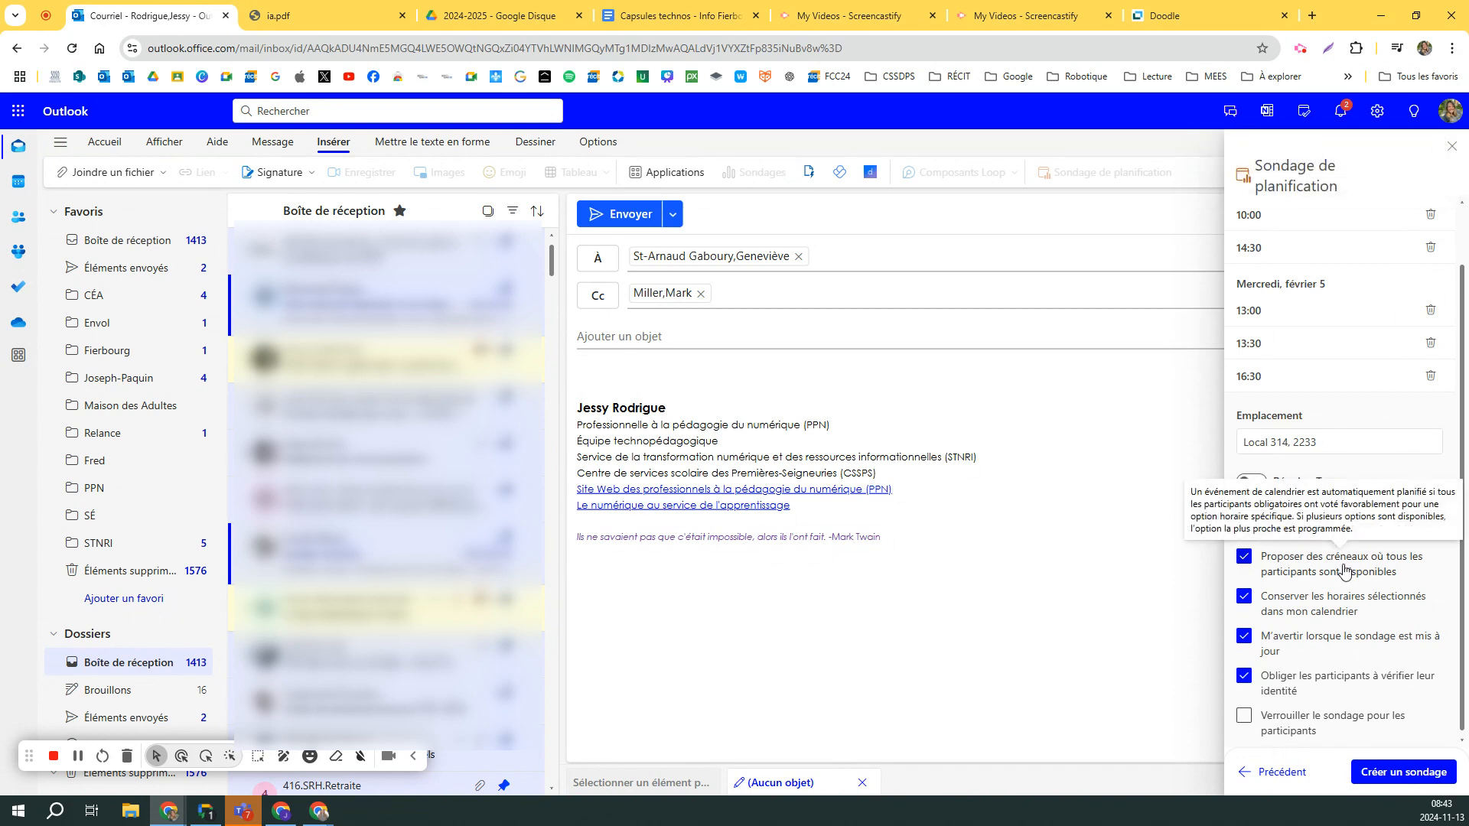
mouse_move(1373, 614)
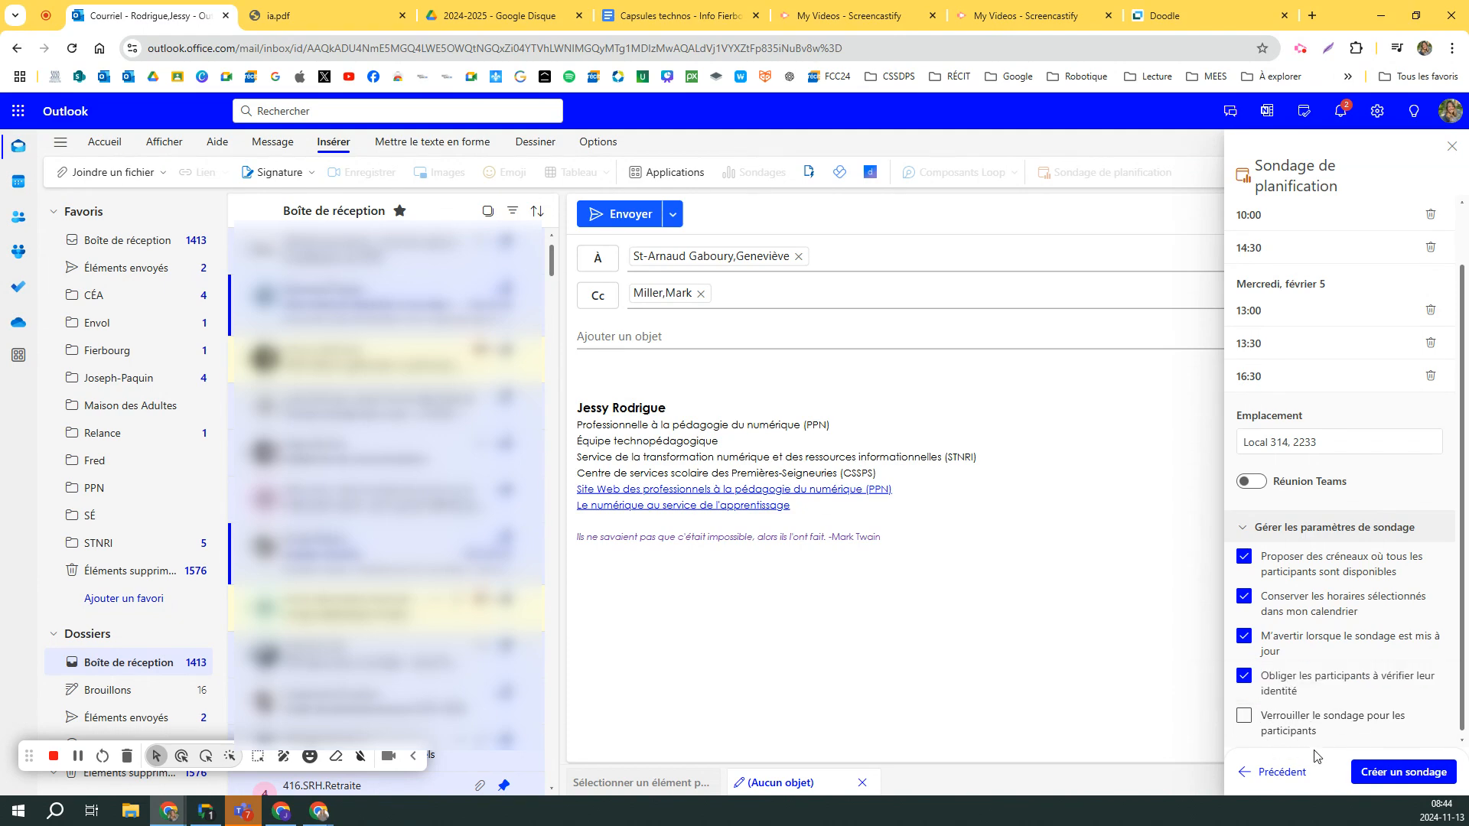
click(1395, 779)
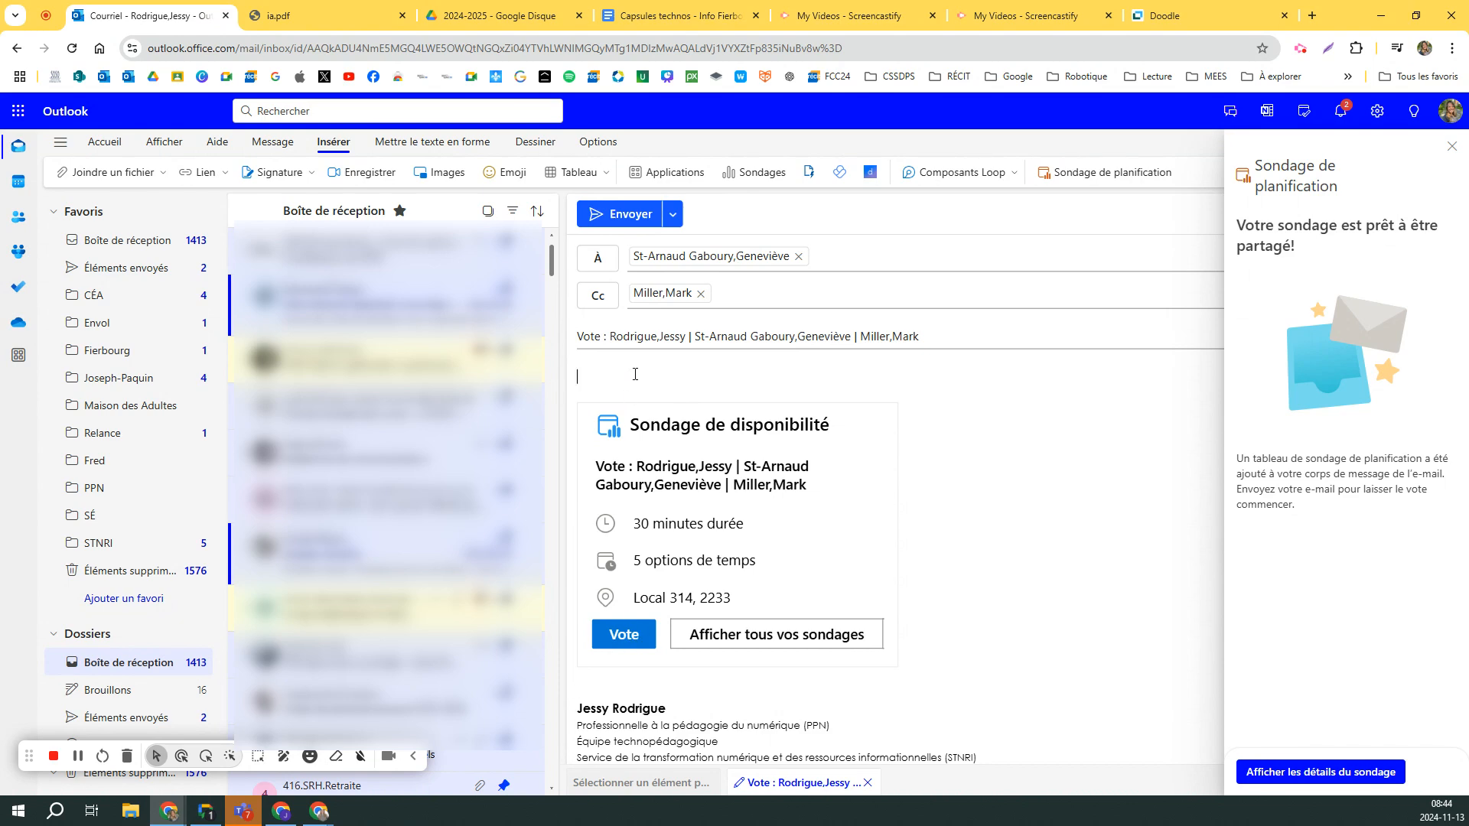
Step: Write "Bonjour, ceci est un test. Ne pas le prendre en considération." above the poll card in the message
text(onjour, ceci est un test. Ne pas le pr)
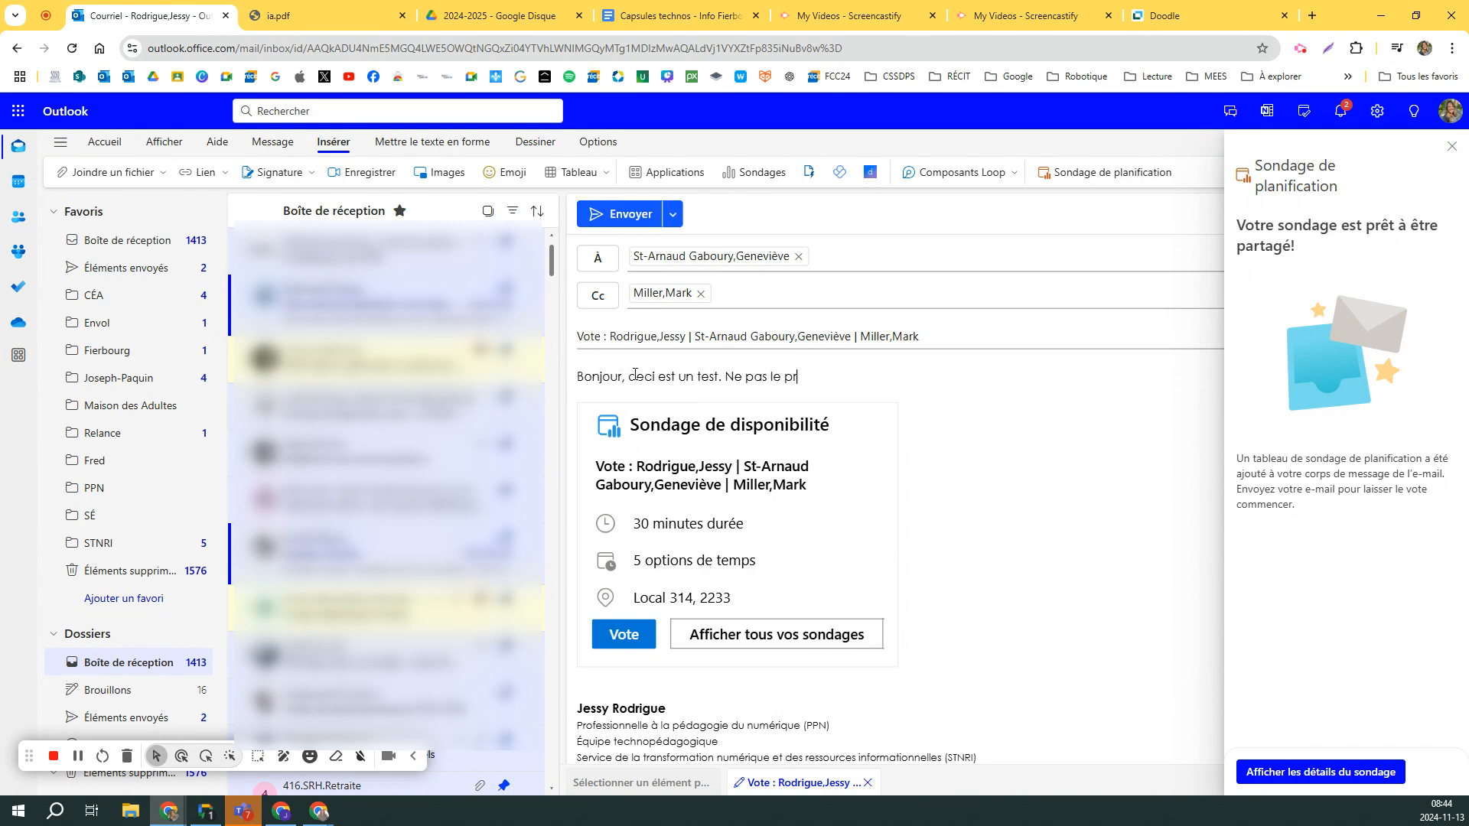
text(endre en considération.)
click(830, 548)
click(1137, 579)
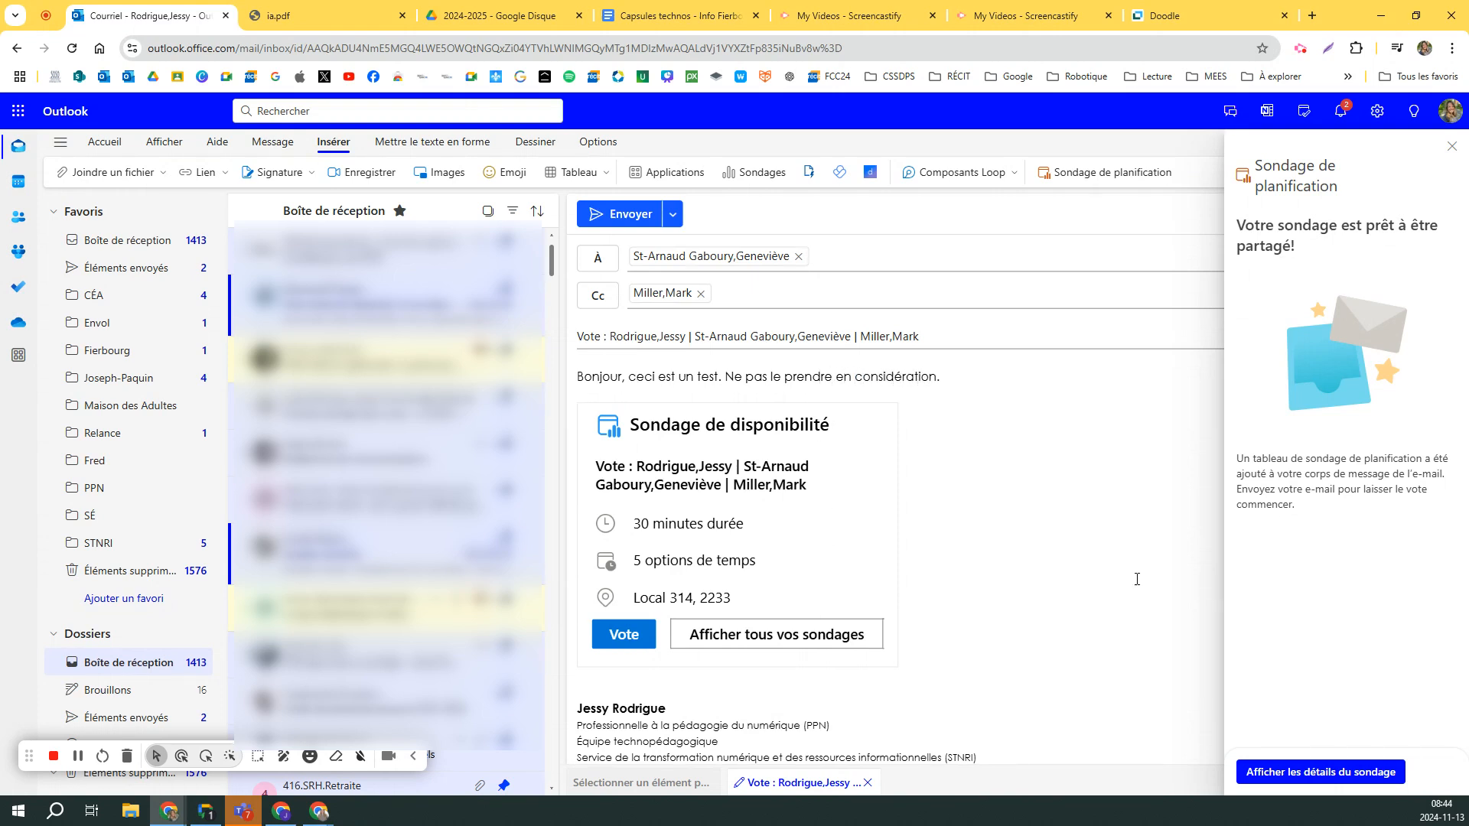
Step: Open the poll's details page and look at the forms for adding a required and an optional participant, without adding anyone
click(1283, 774)
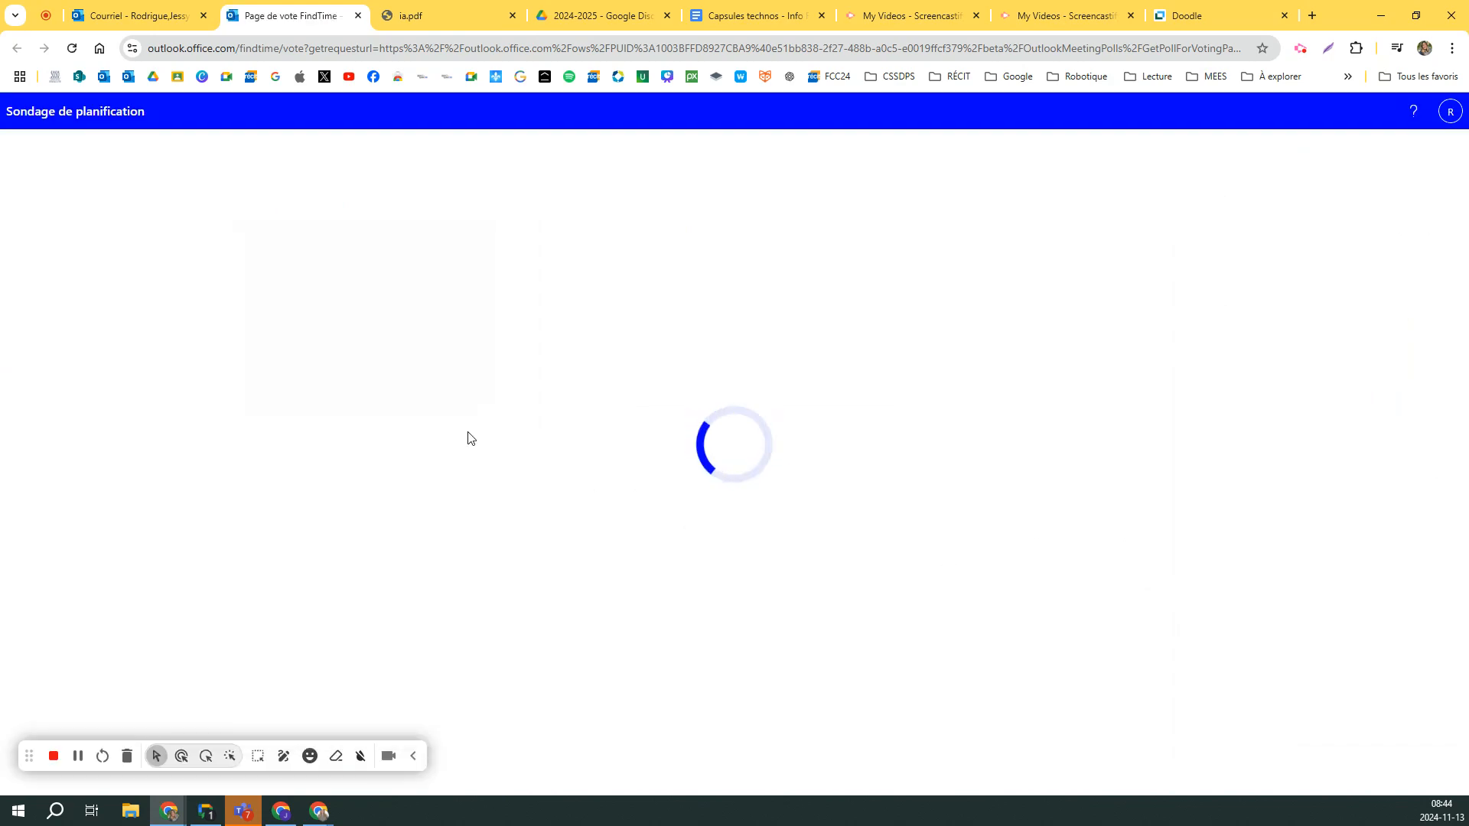
scroll(505, 449, down, 1)
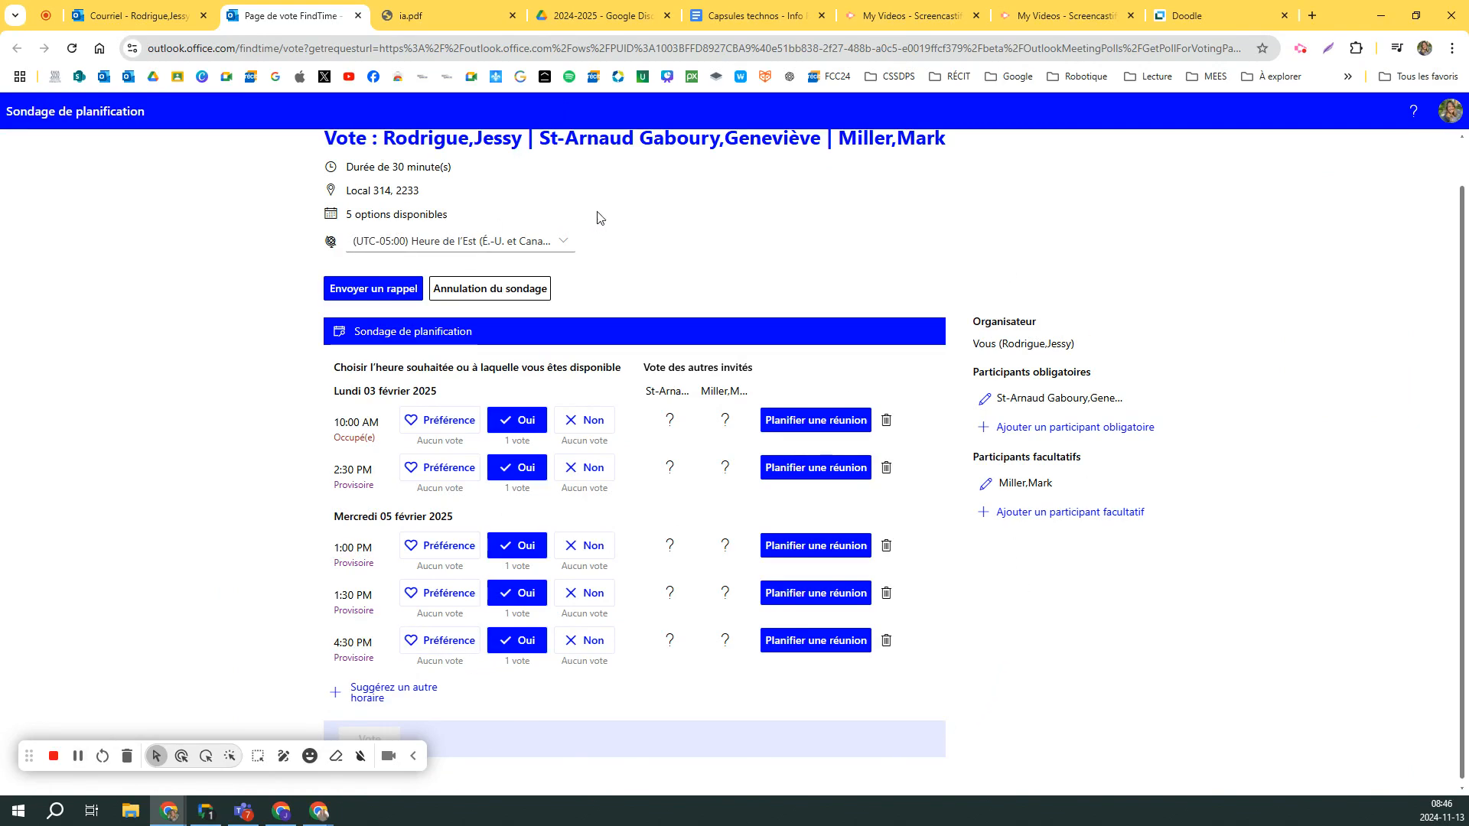
click(1012, 430)
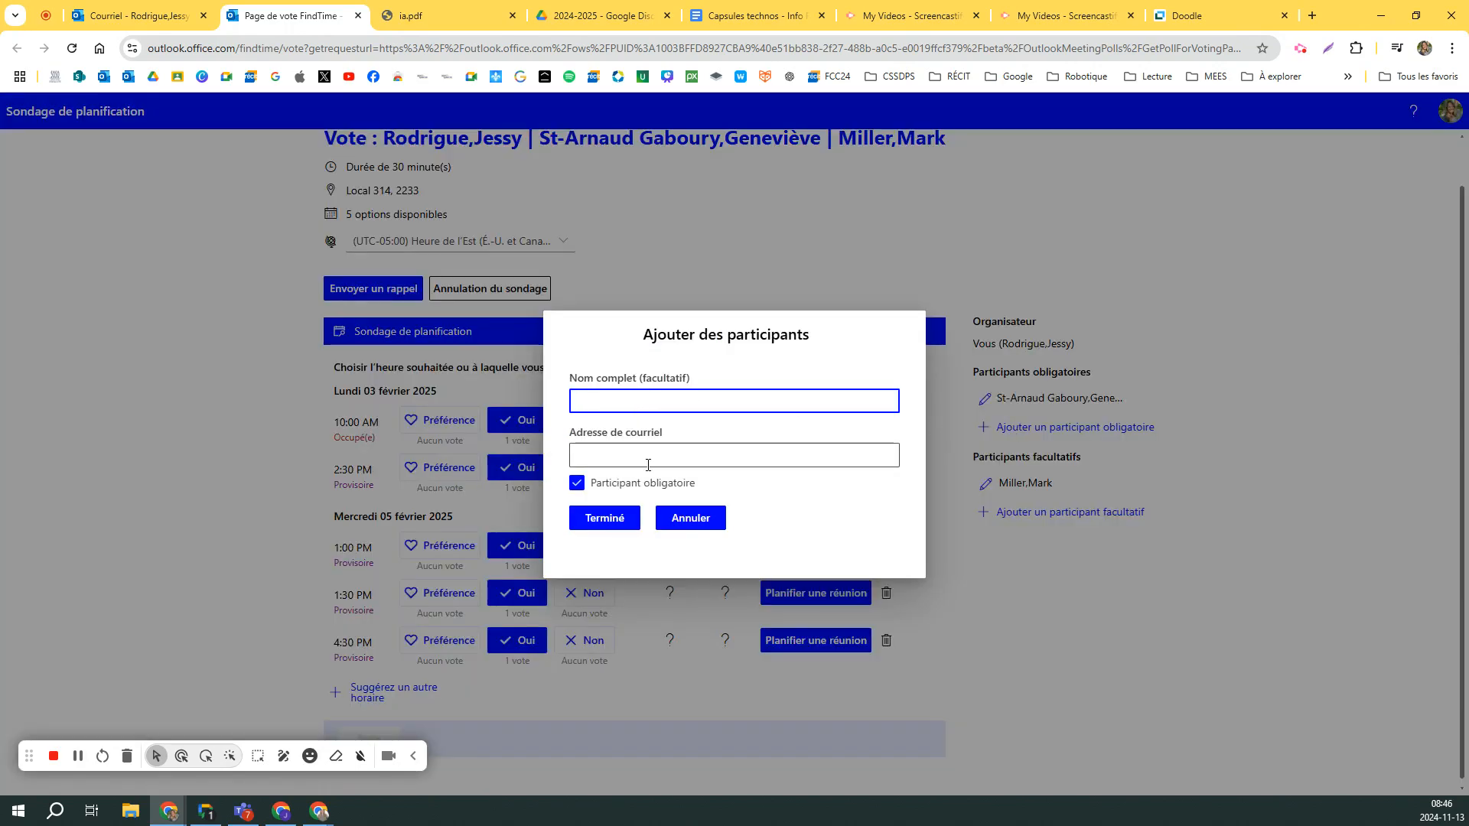
click(691, 518)
click(1015, 521)
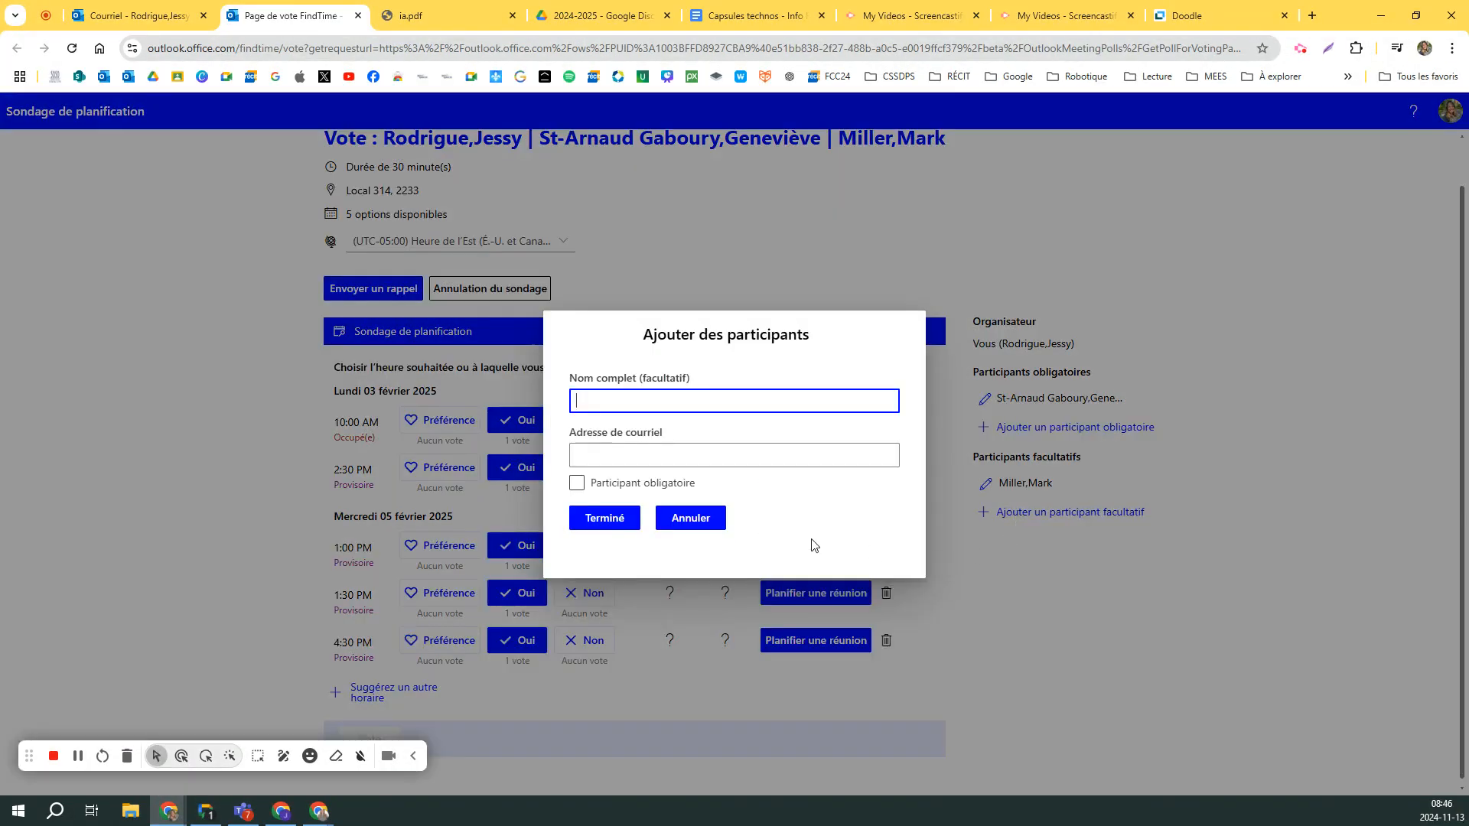
click(709, 527)
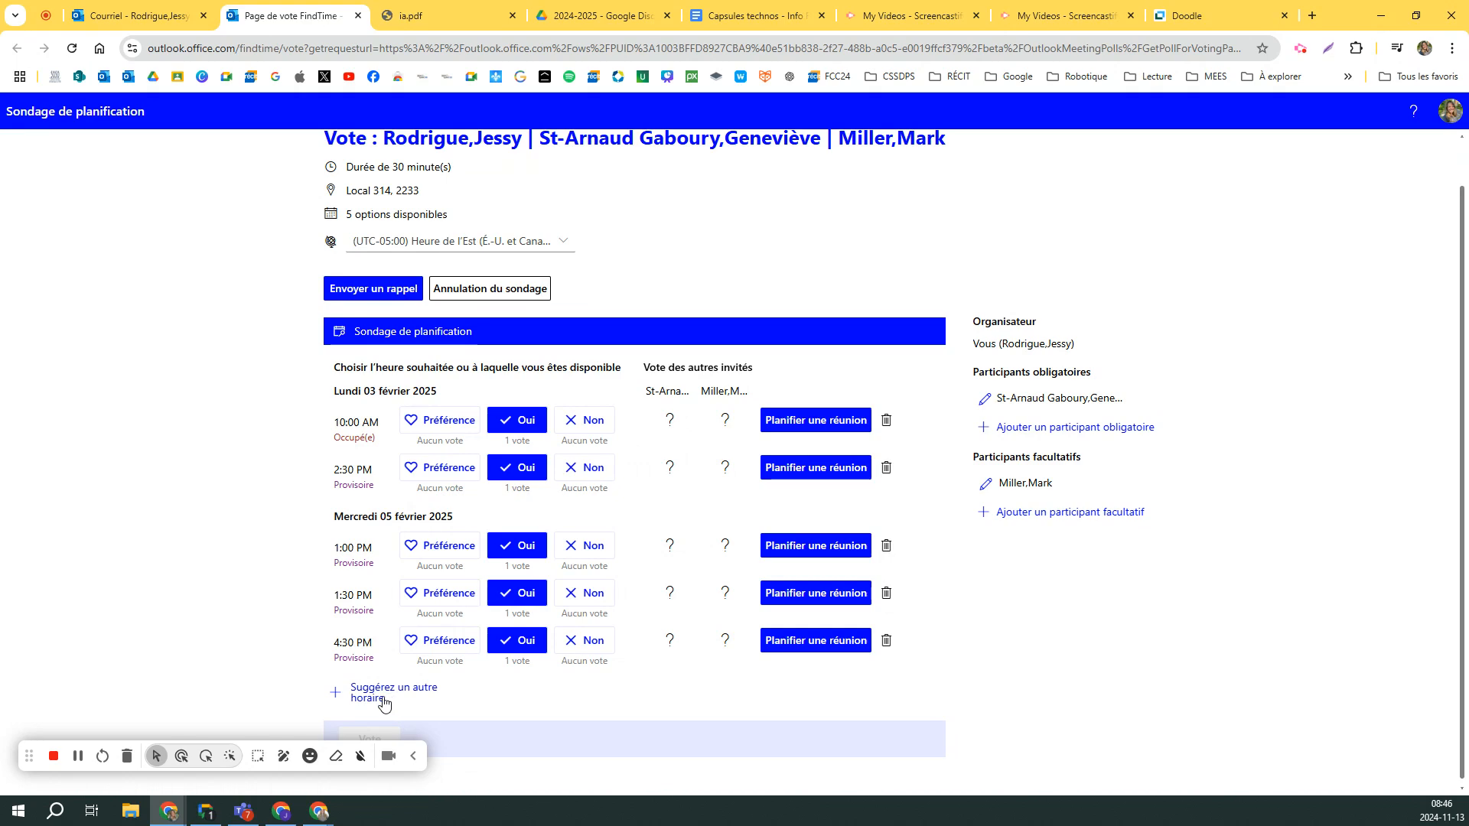
Step: Try marking the 1:00 PM and 1:30 PM slots of February 5 as Préférence
click(447, 548)
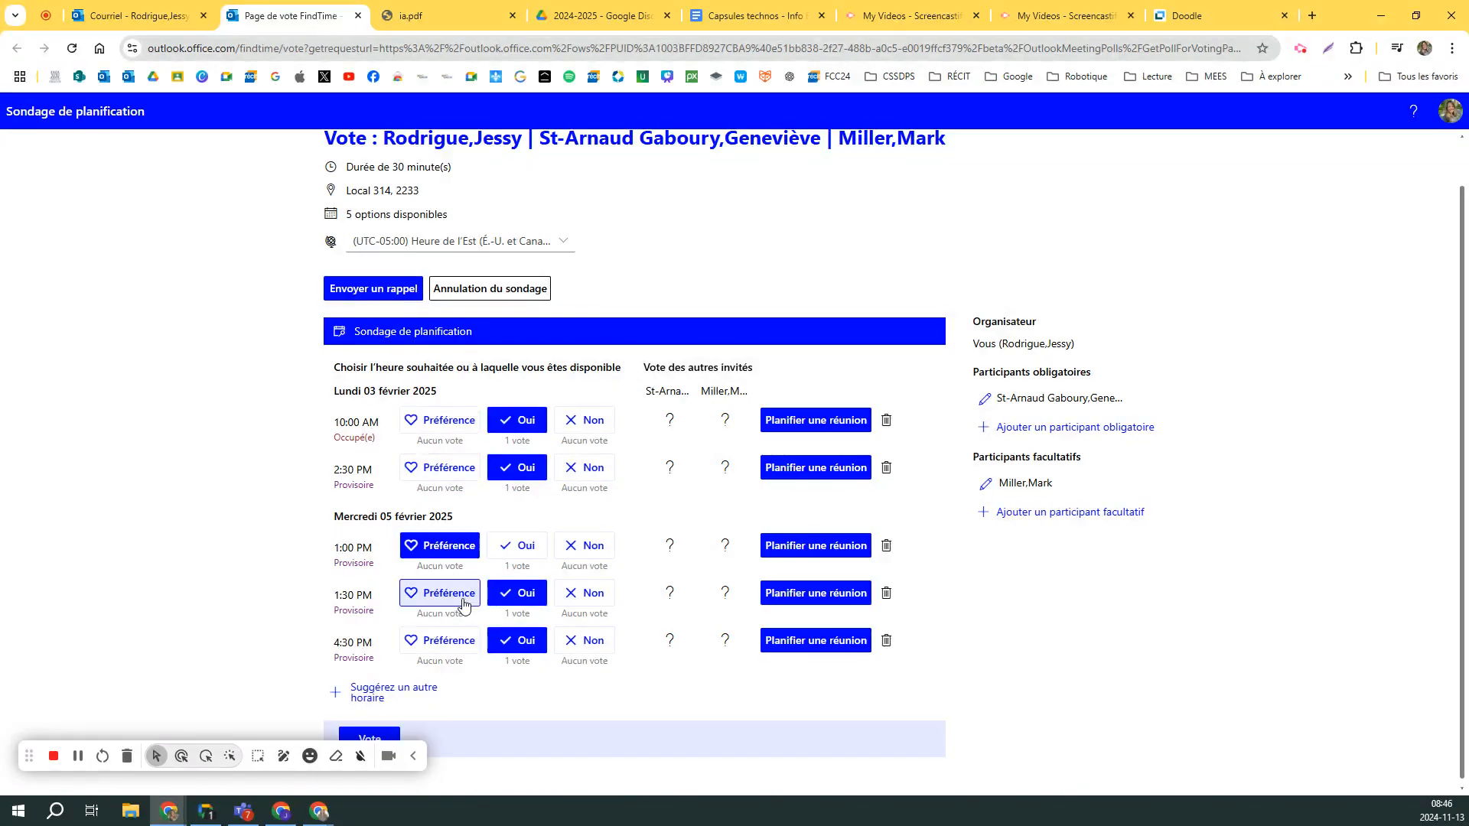
click(452, 596)
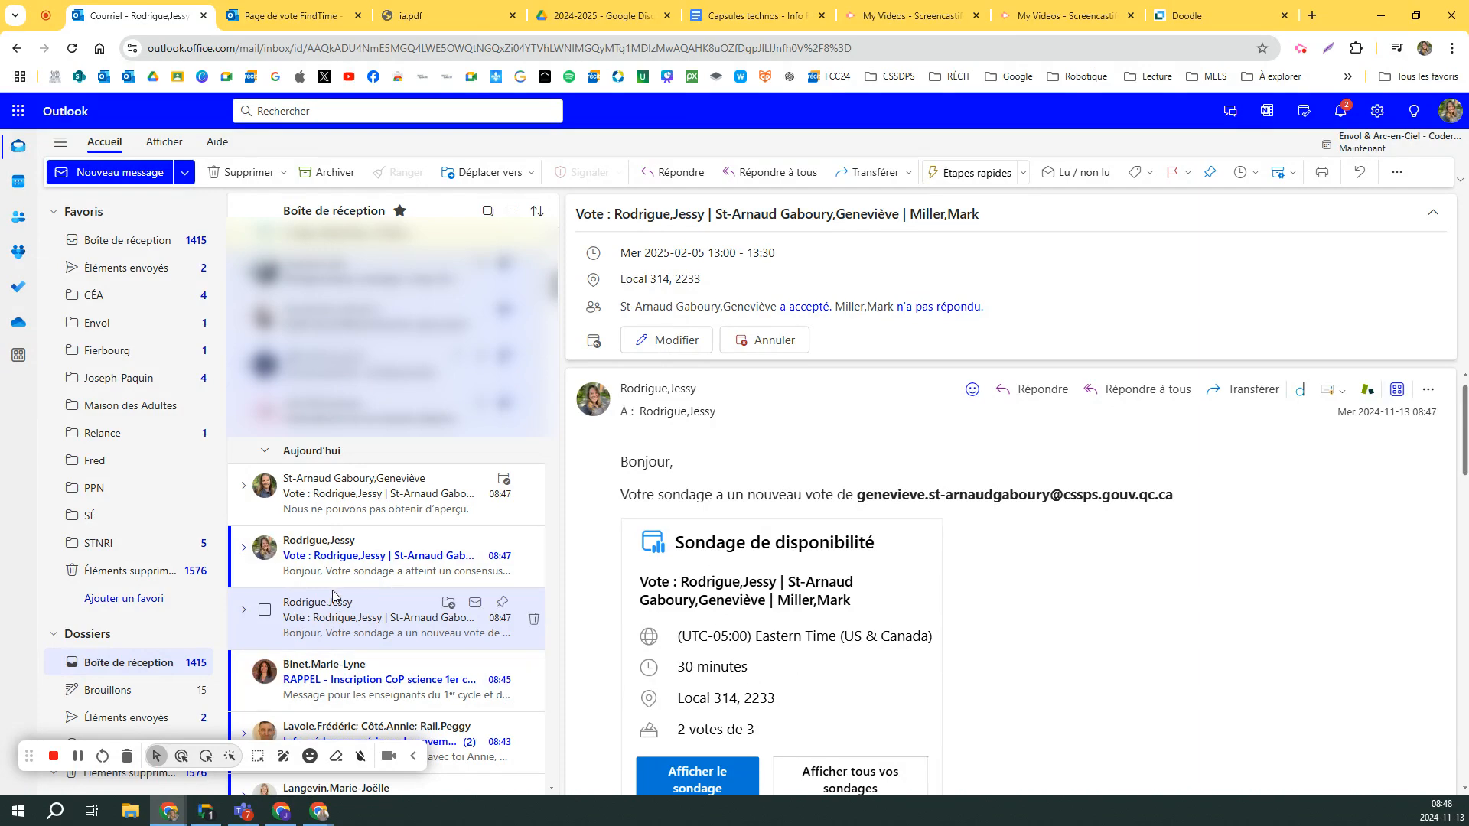
Step: Open the poll from the new-vote notification message in the inbox and review the participants' votes
click(245, 615)
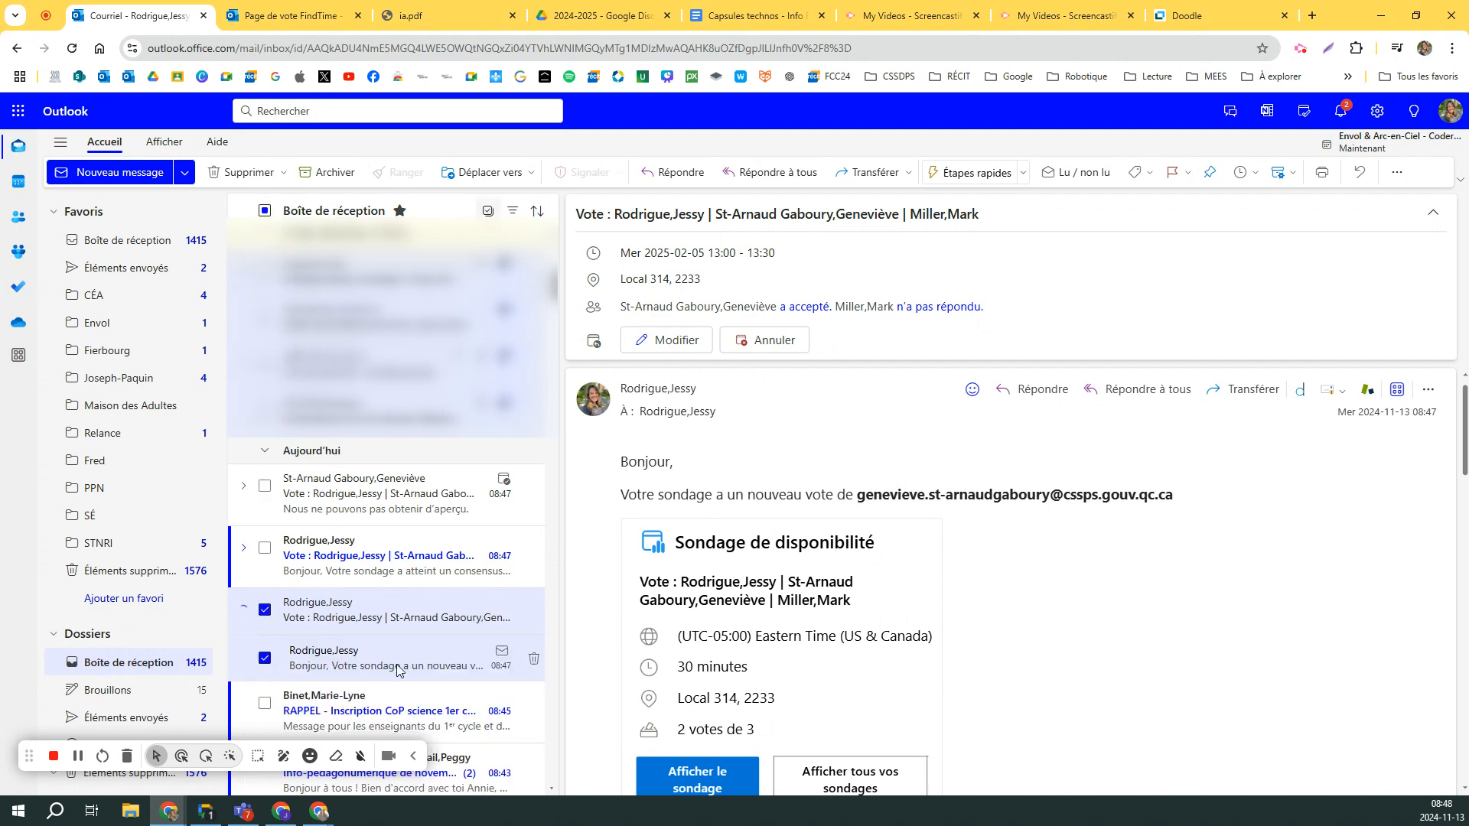
scroll(402, 627, up, 1)
scroll(712, 673, down, 1)
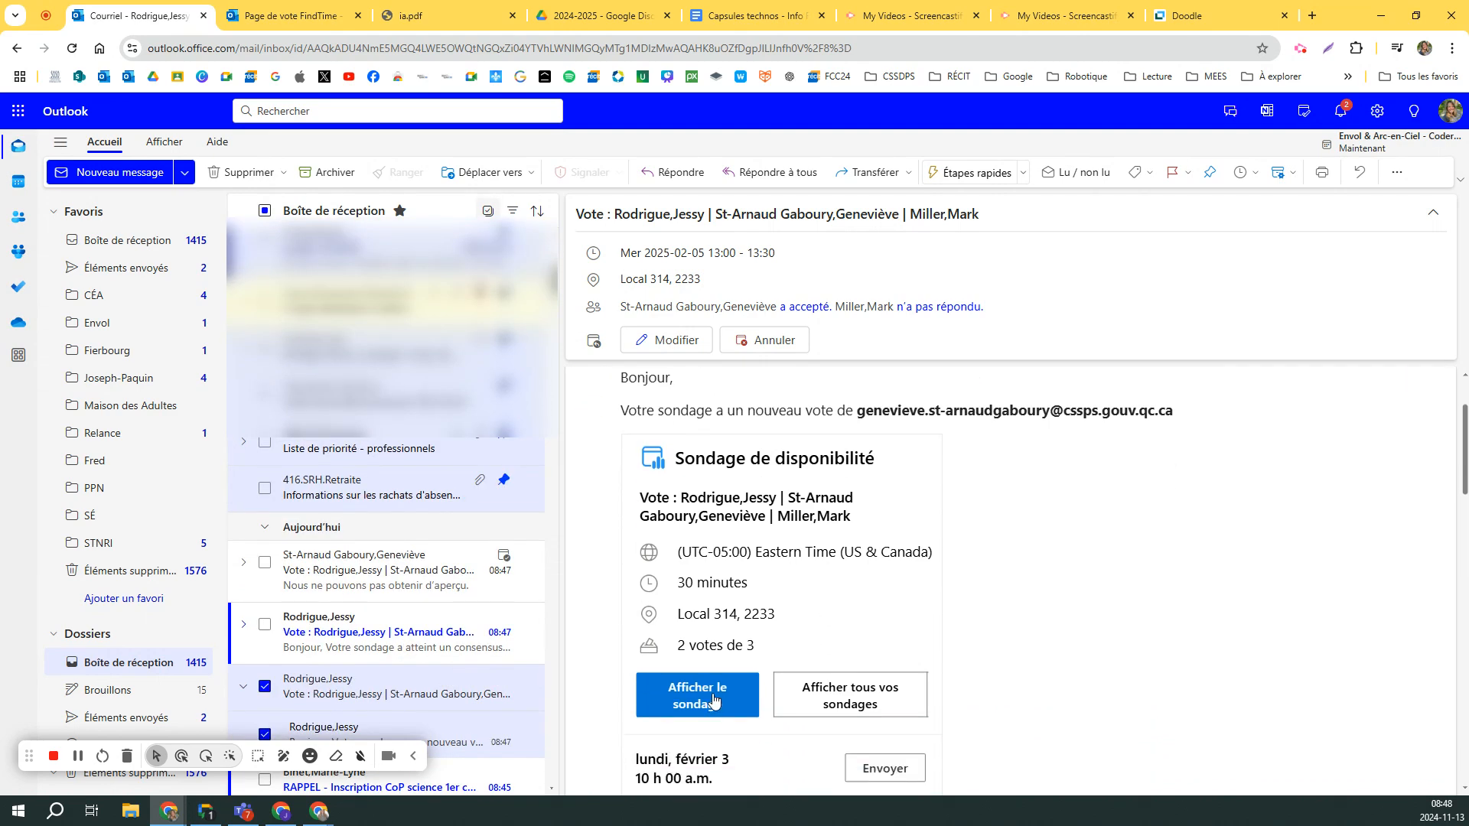
click(713, 693)
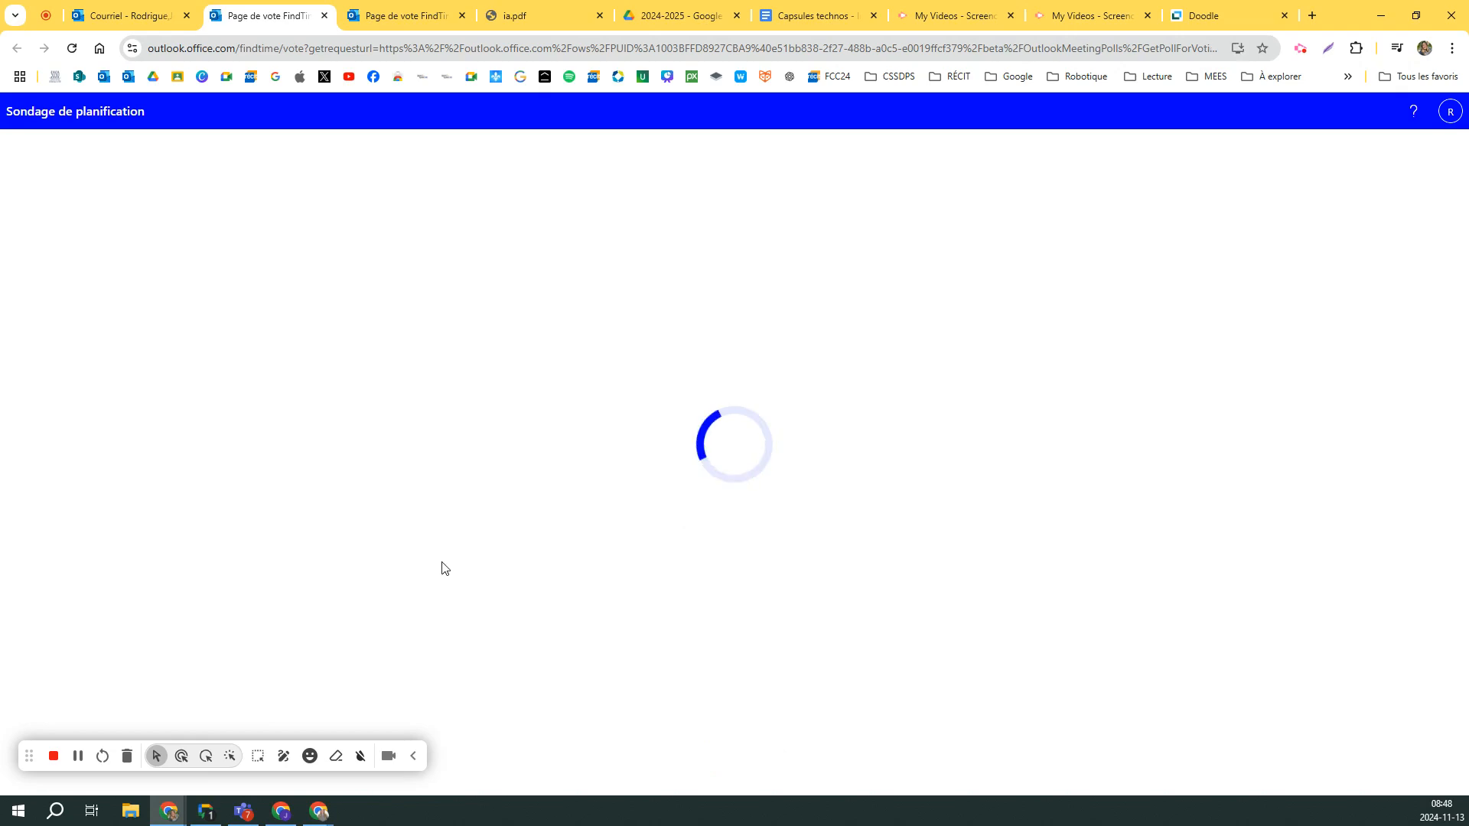
scroll(519, 564, down, 1)
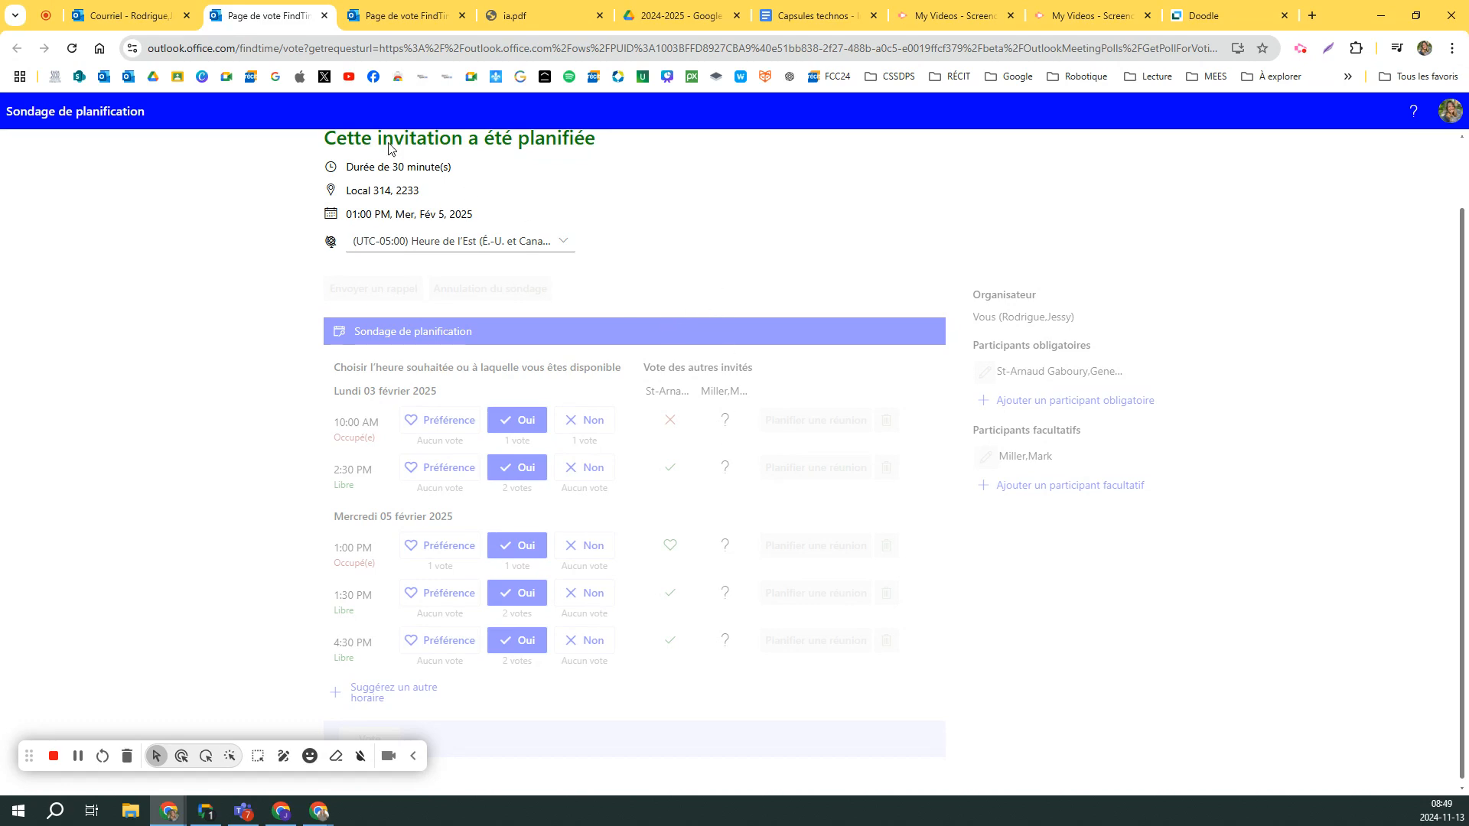
Step: Open the participant's reply to the meeting invitation in the inbox, and return to the poll results
click(145, 17)
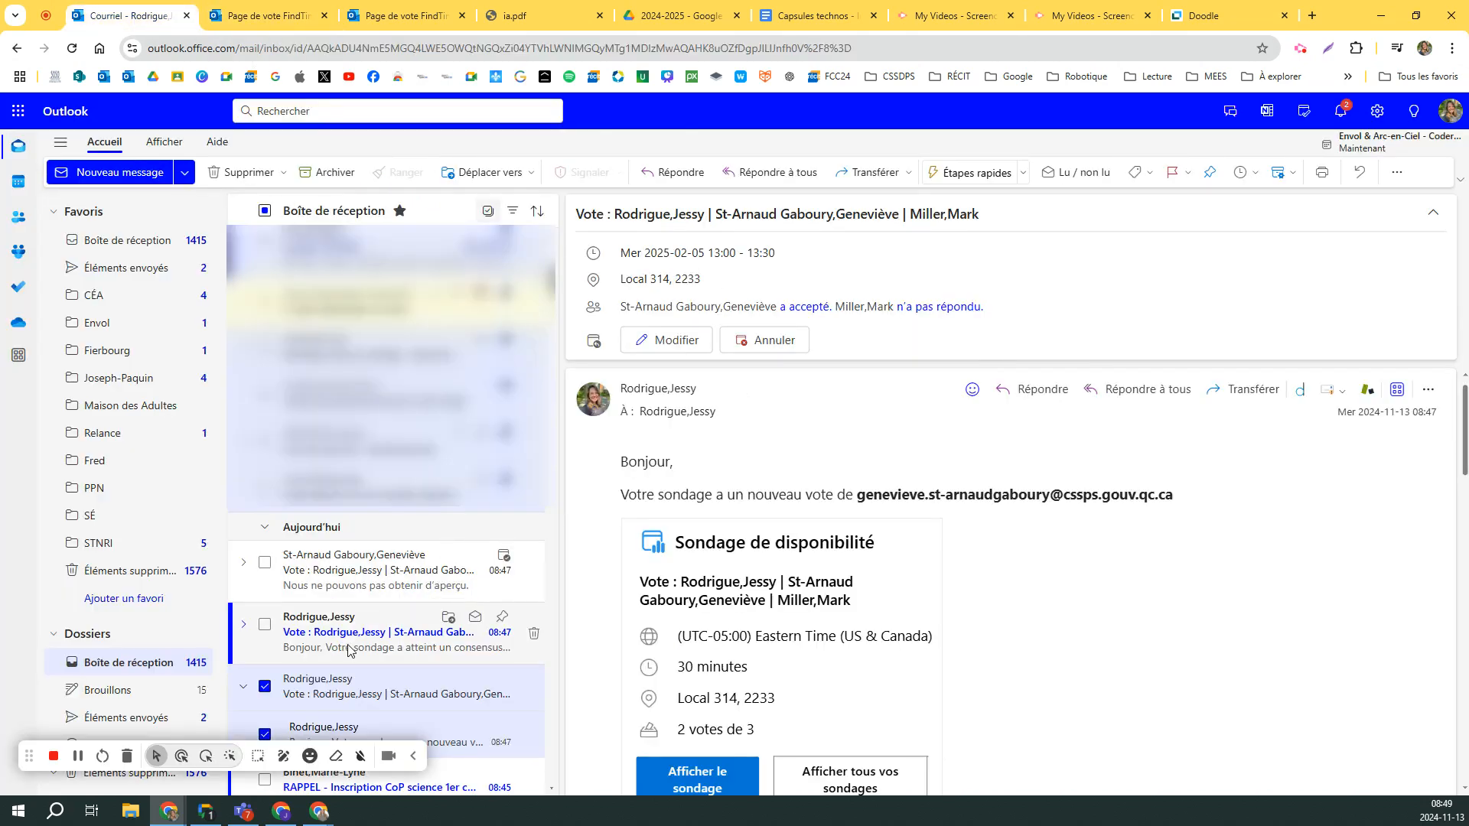
click(370, 583)
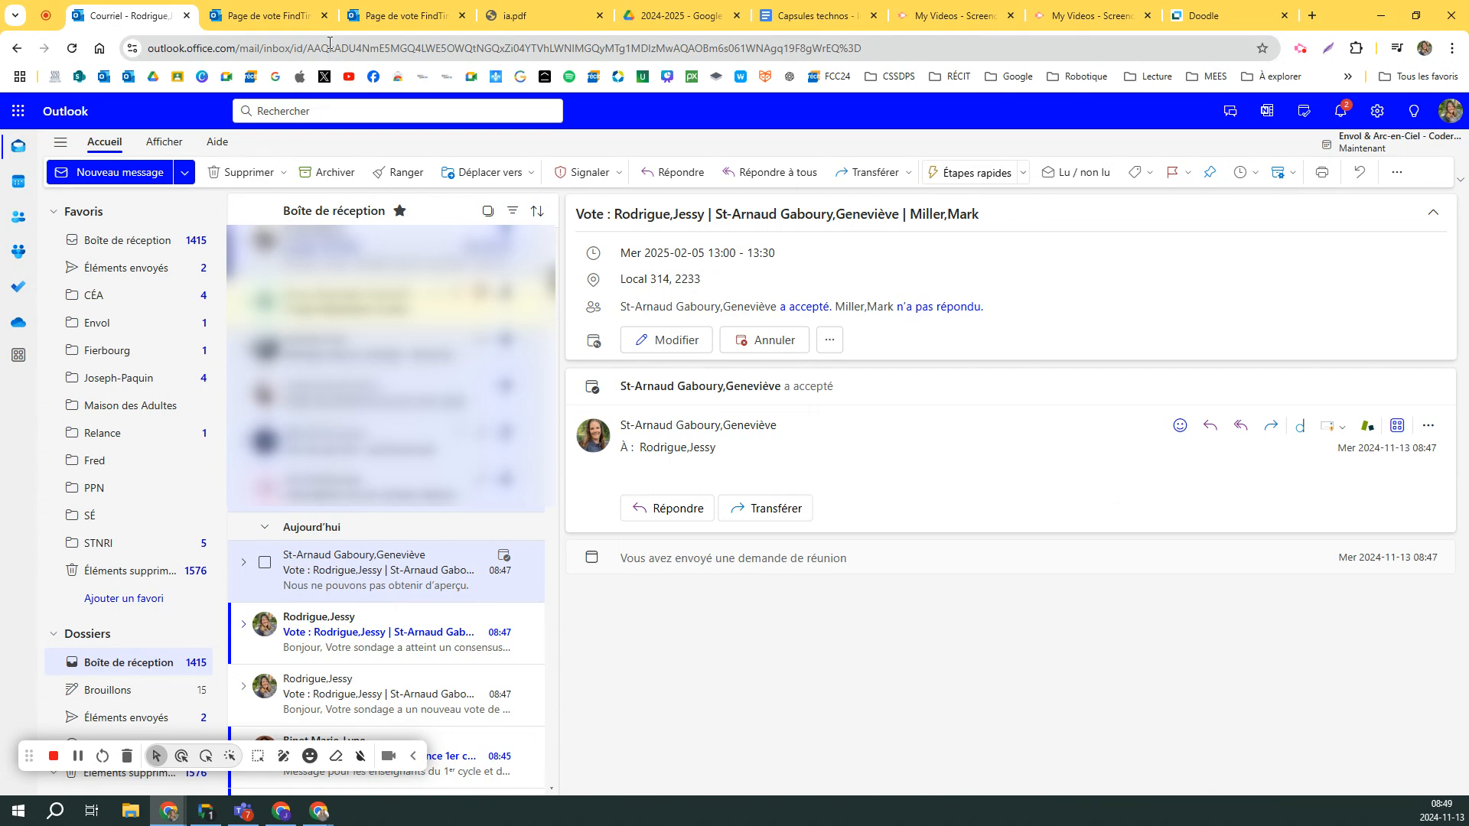
click(405, 15)
click(306, 16)
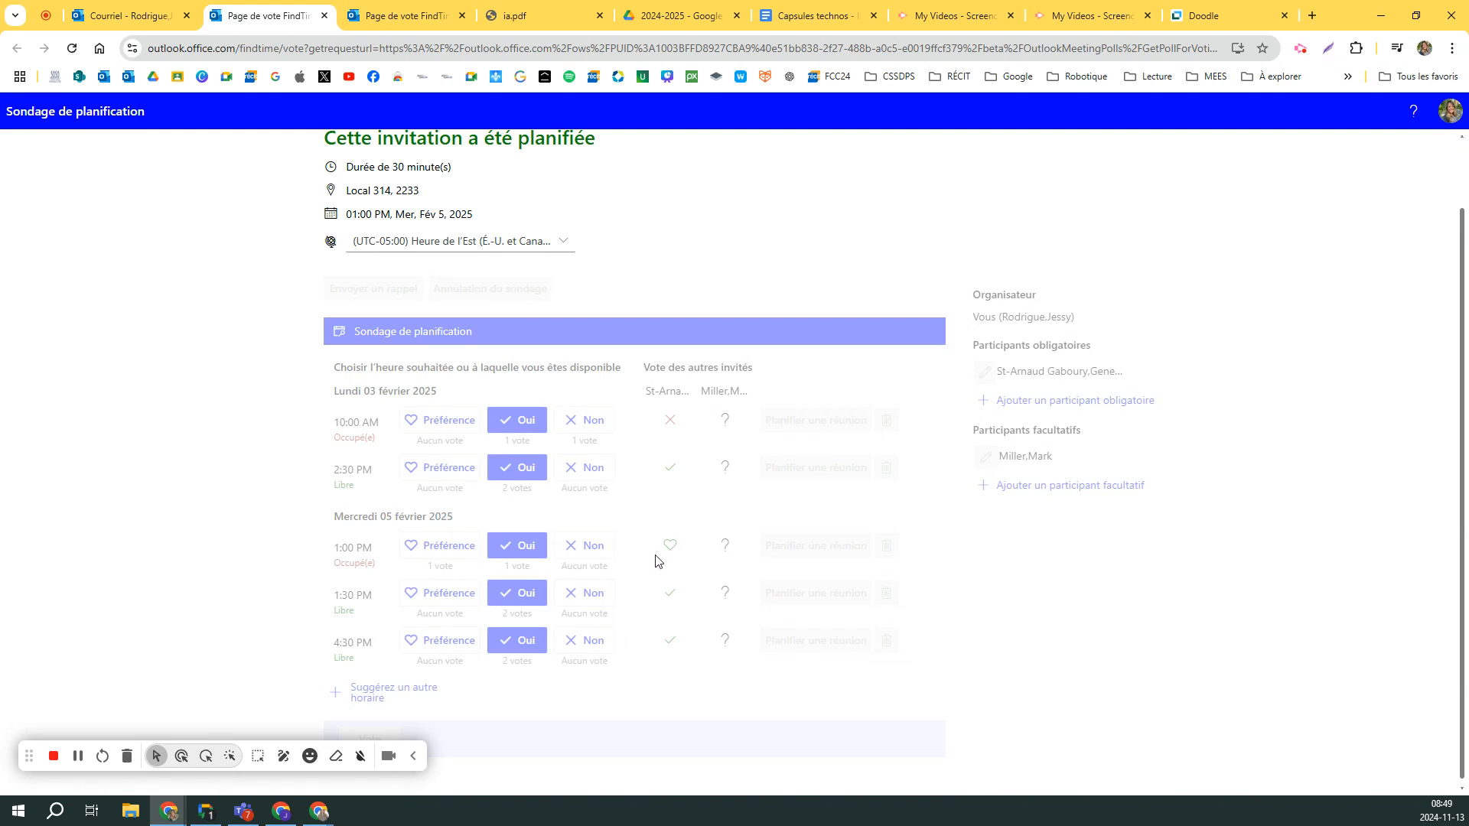
Step: View the February 5, 13:00 meeting in the calendar from the participant's reply, and return to the poll page
click(132, 11)
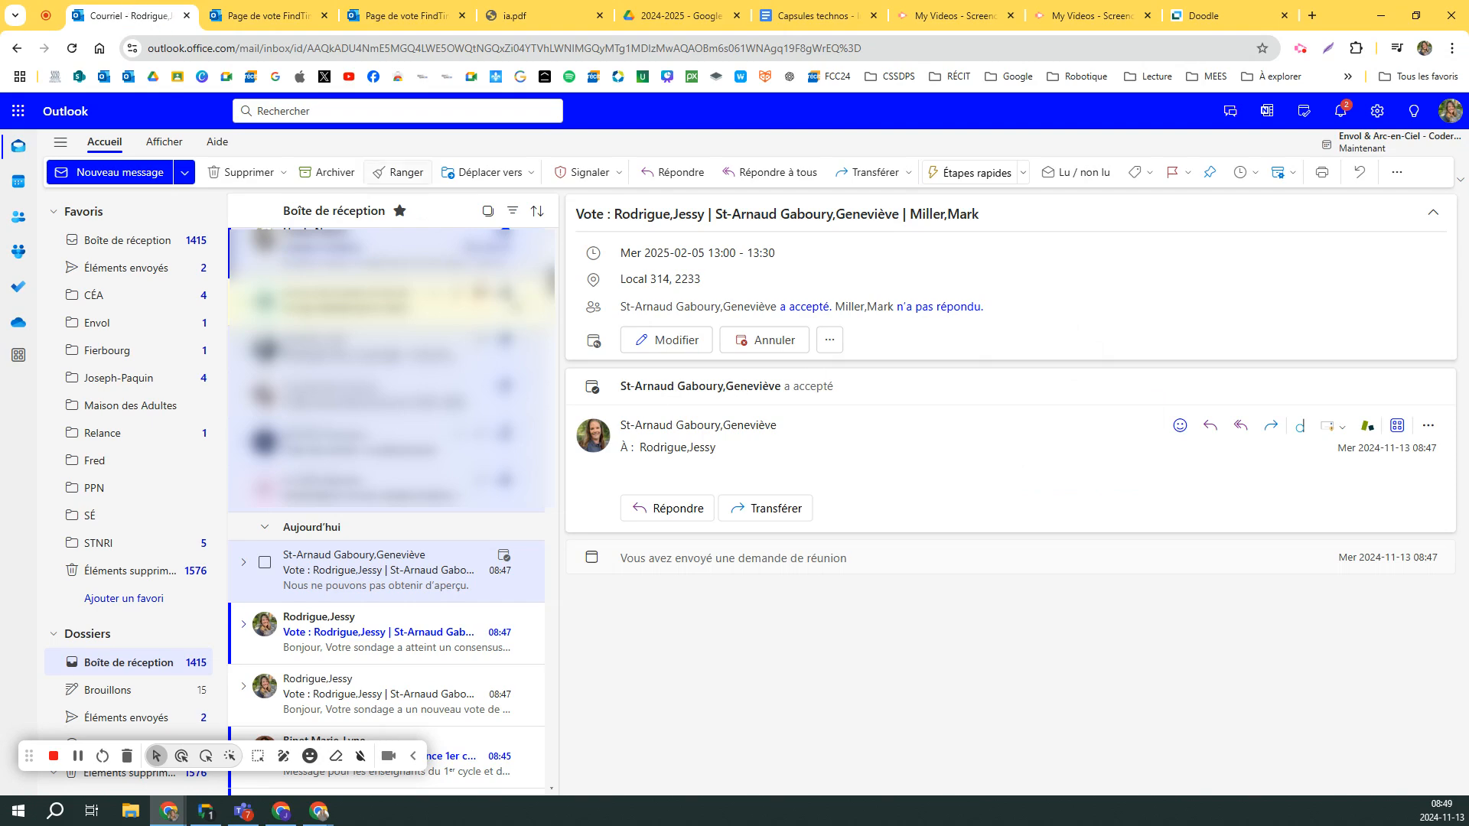
click(687, 261)
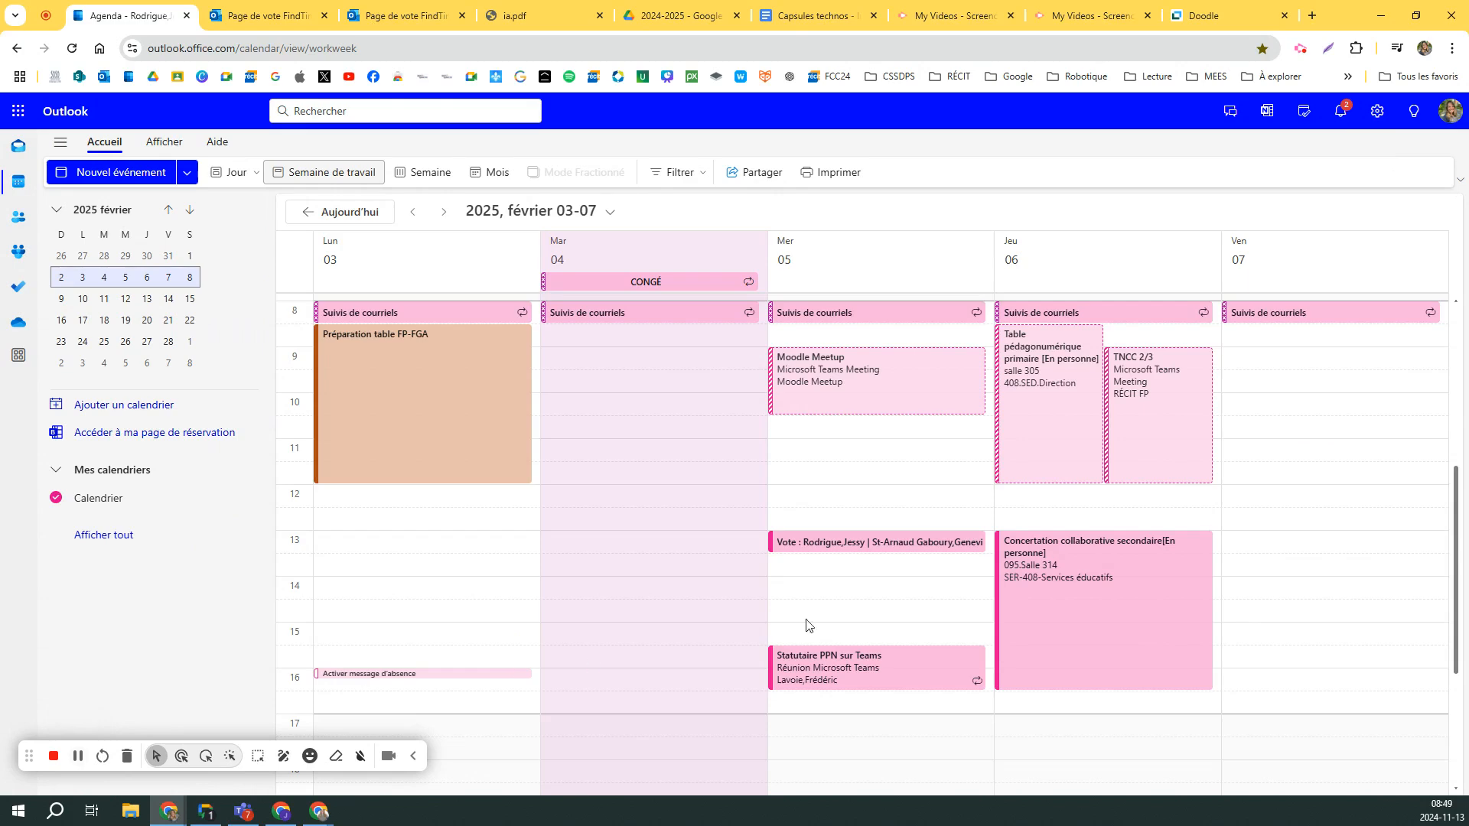
click(869, 543)
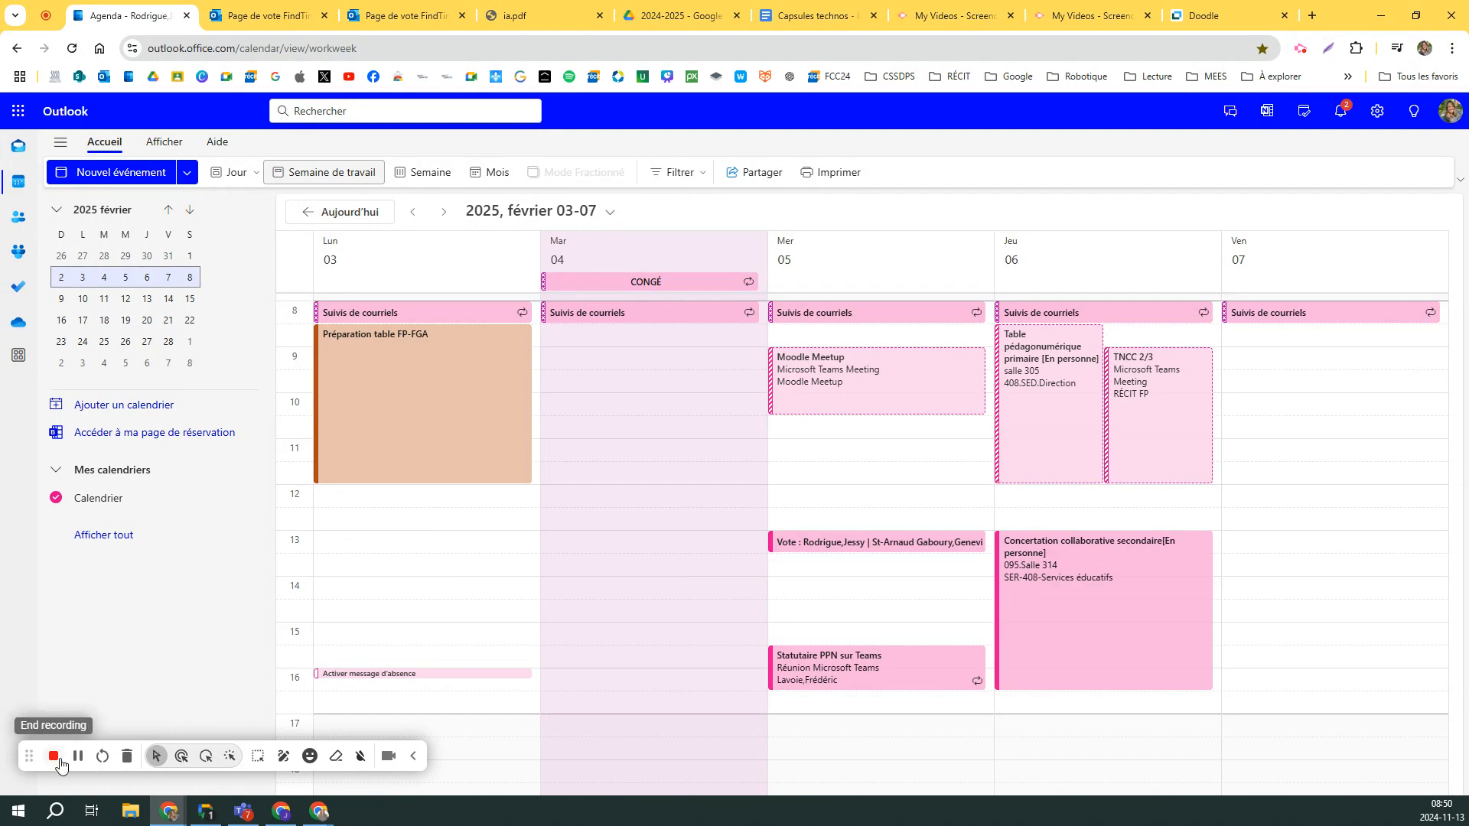
click(264, 15)
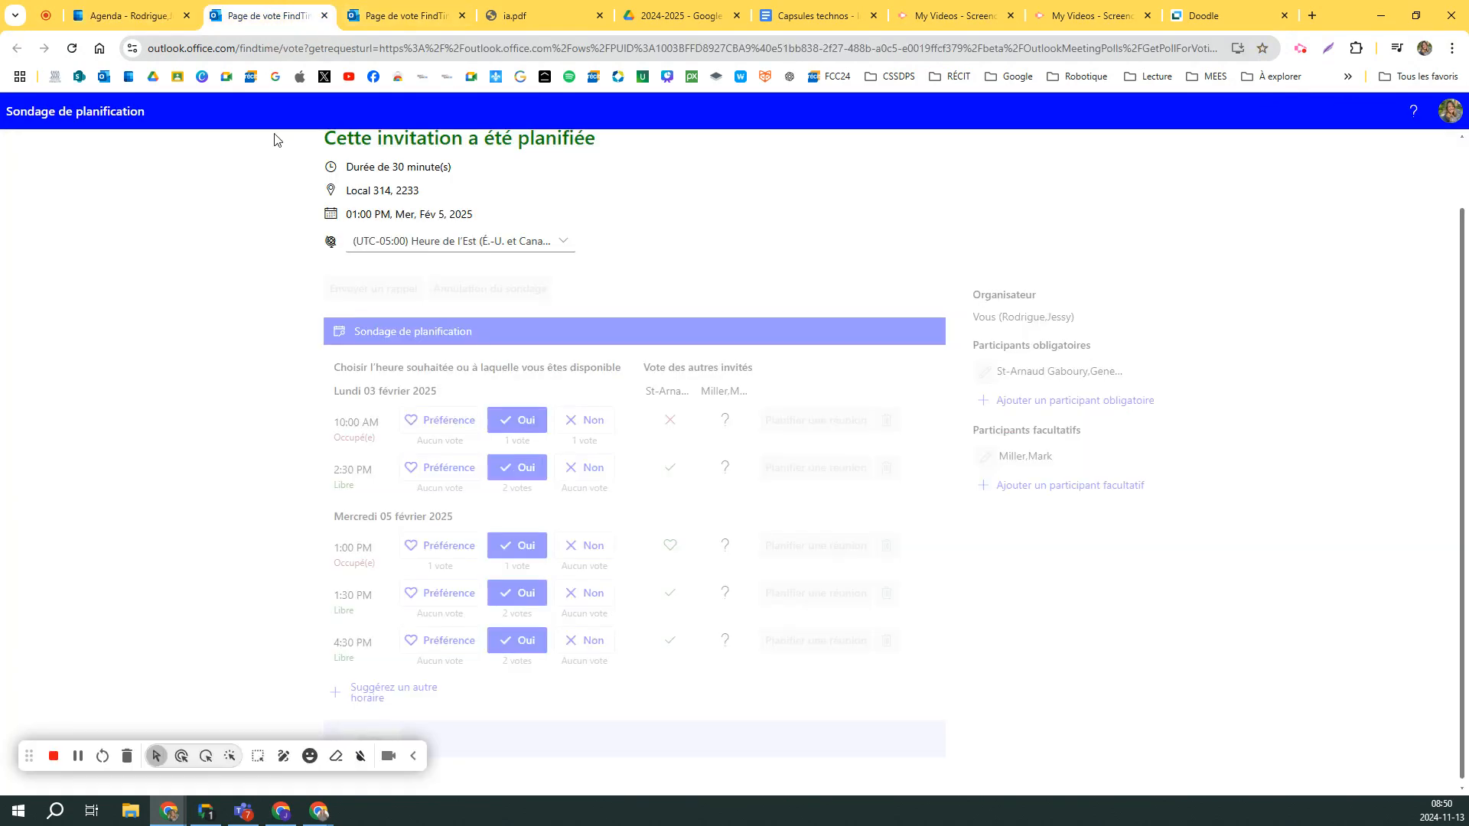